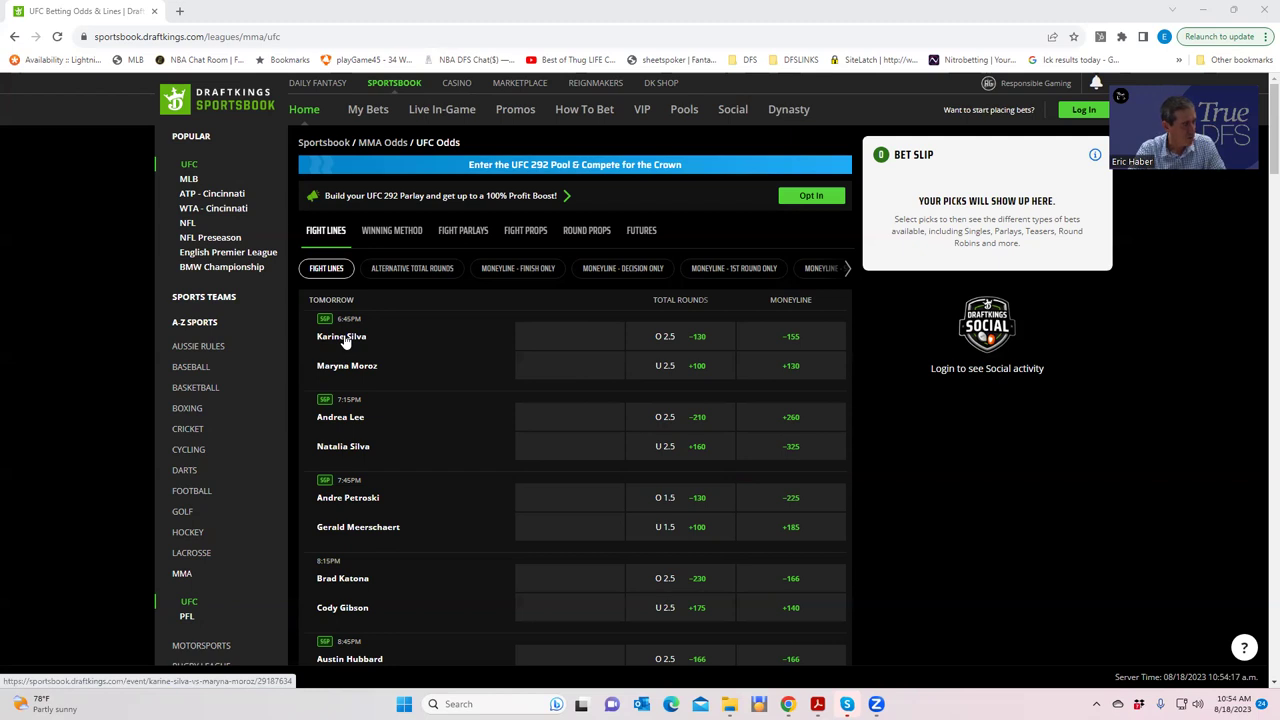
Step: Add Karine Silva to win by KO/TKO/DQ or Submission against Maryna Moroz to the bet slip with a $180 stake
click(344, 338)
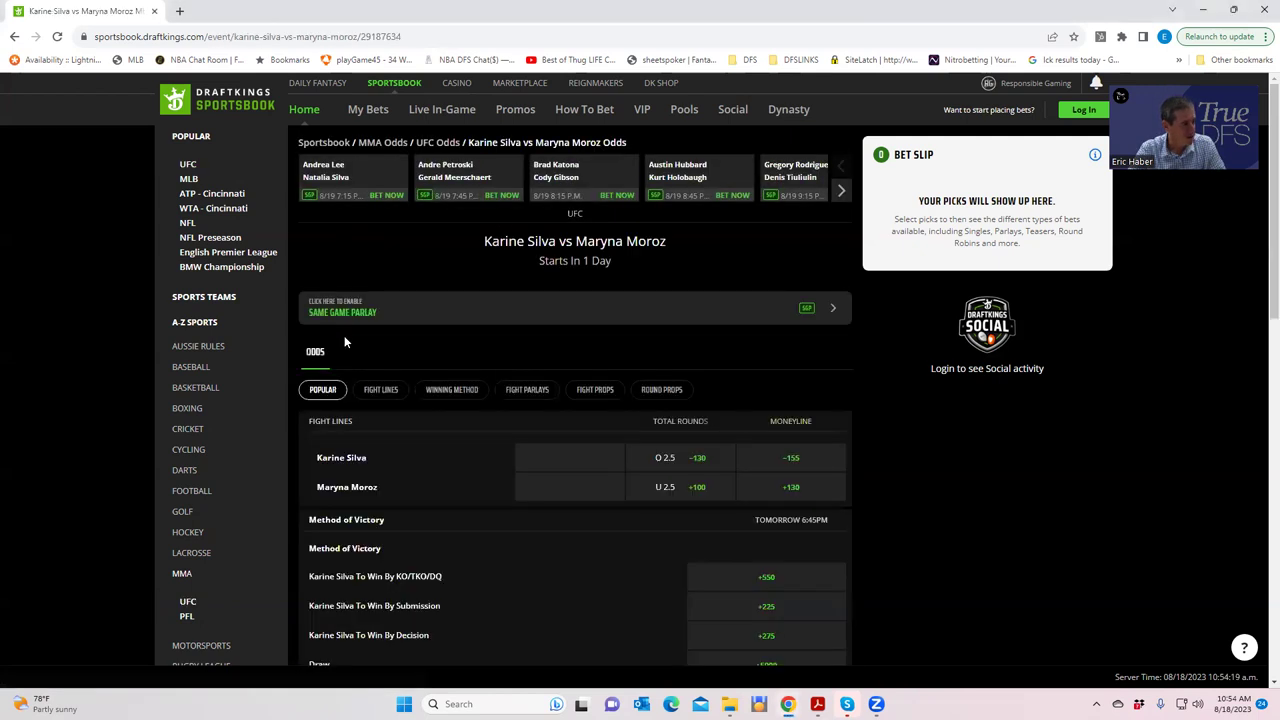
scroll(597, 580, down, 1)
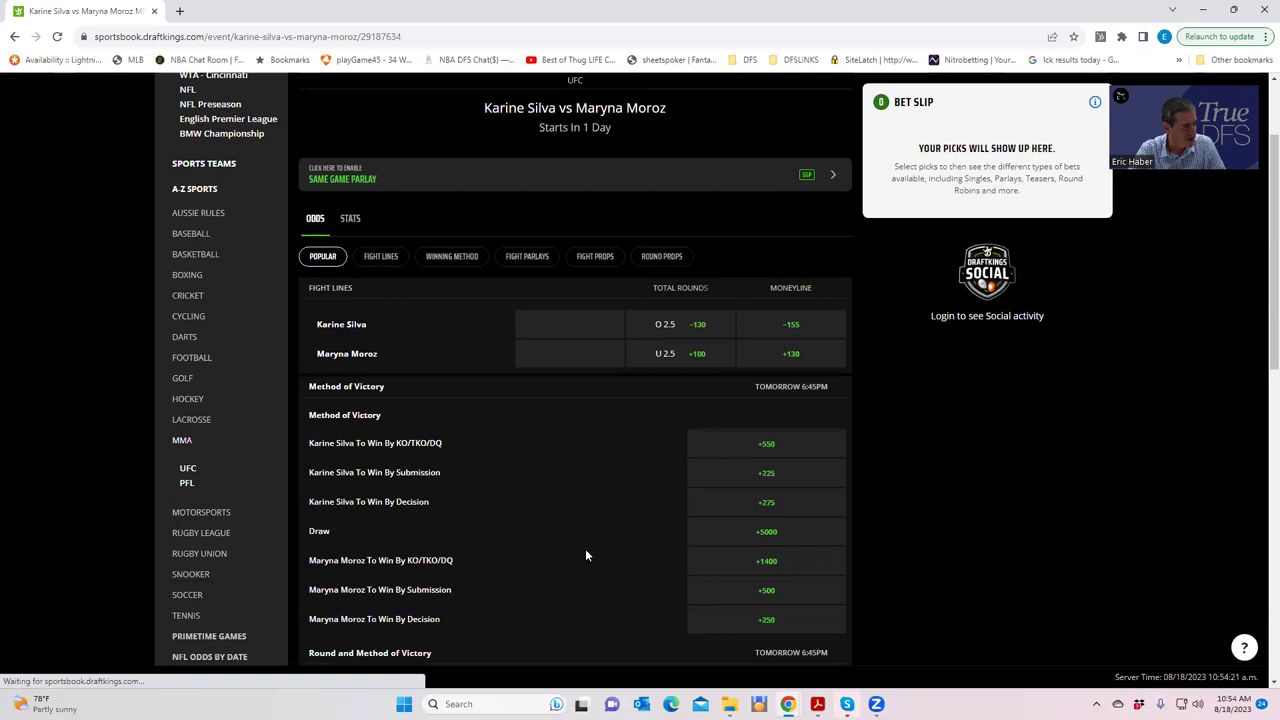
click(467, 257)
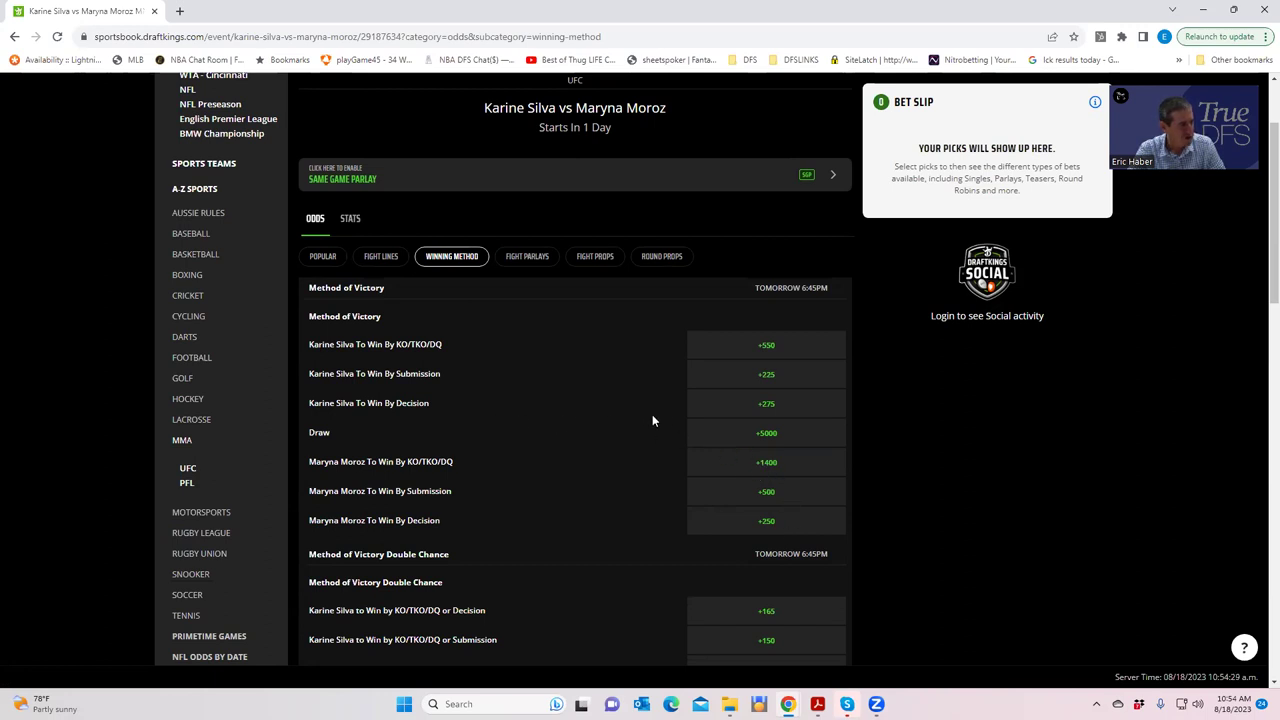
scroll(711, 500, down, 2)
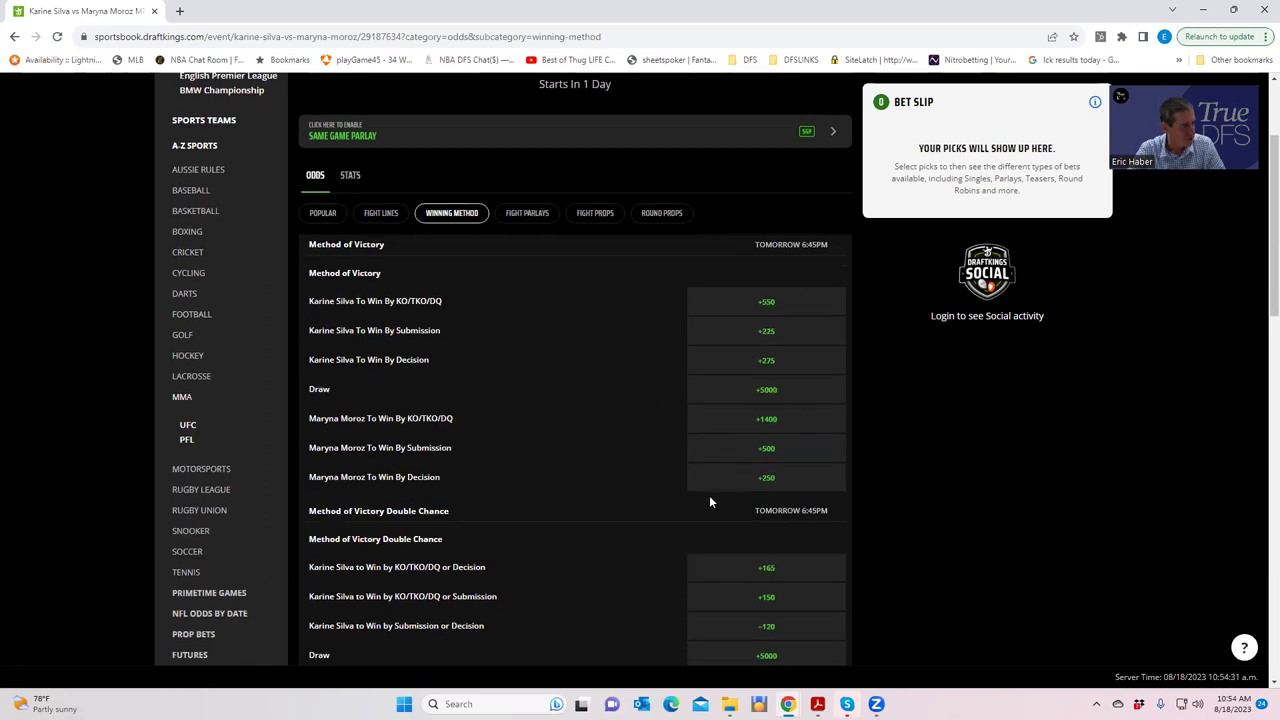
scroll(516, 559, down, 1)
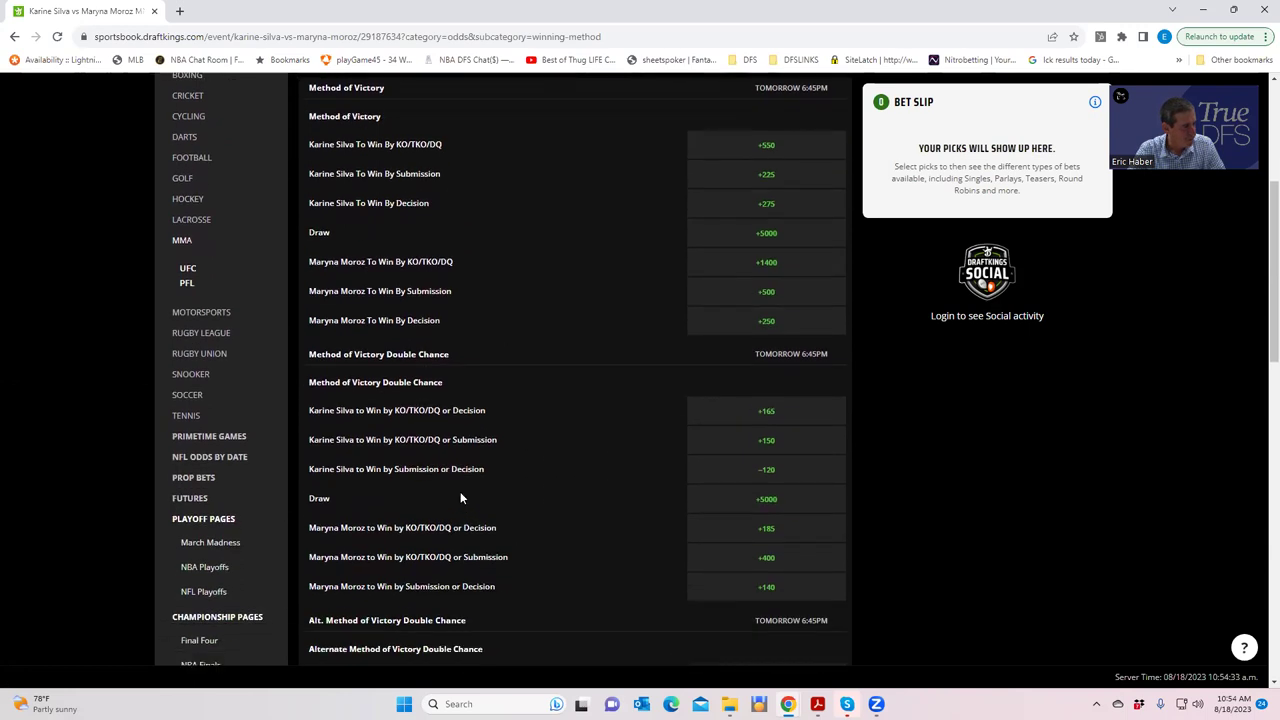
click(754, 446)
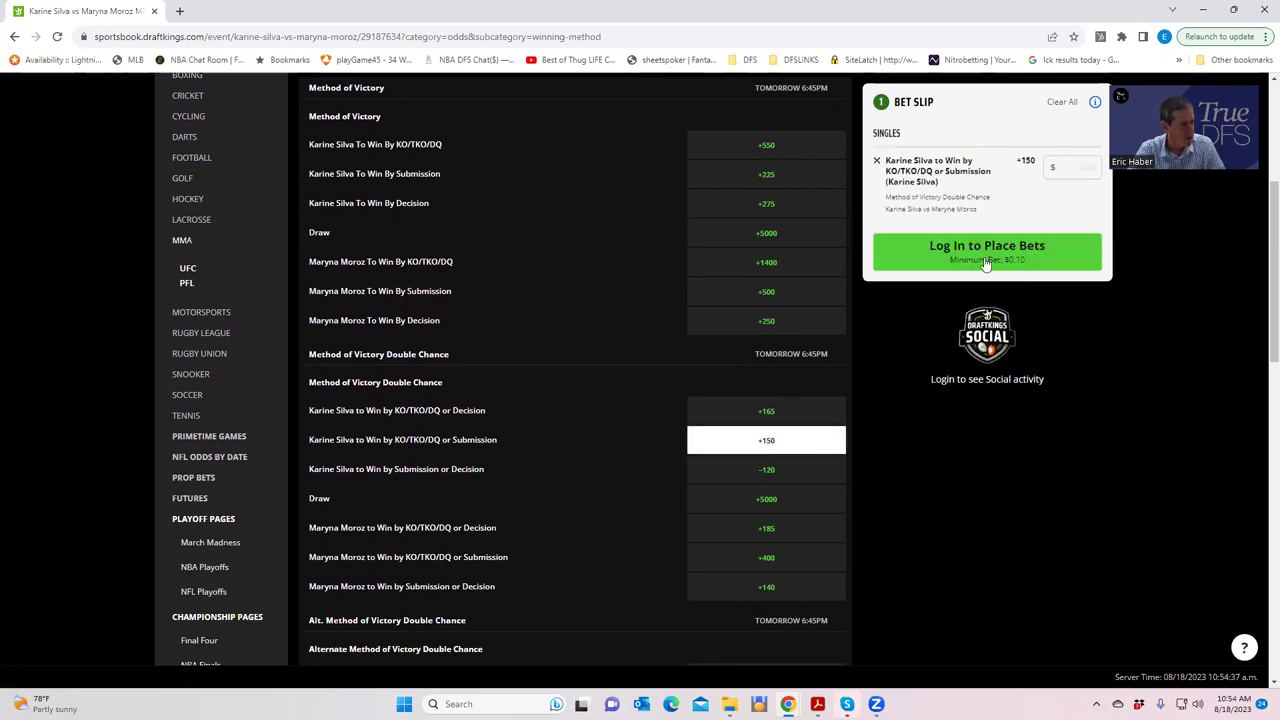
click(1078, 170)
text(180)
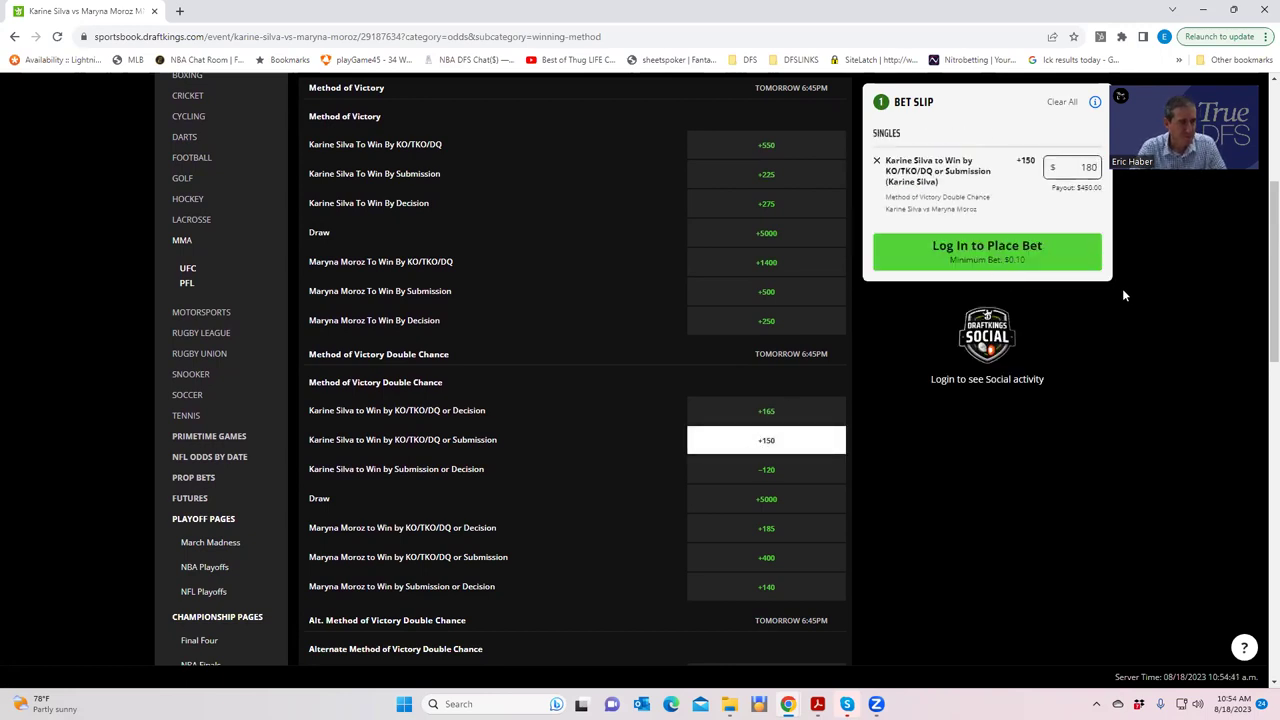
Step: Log in to the betting account, acknowledge the deposit notification and continue past the location check to the sportsbook
click(1013, 259)
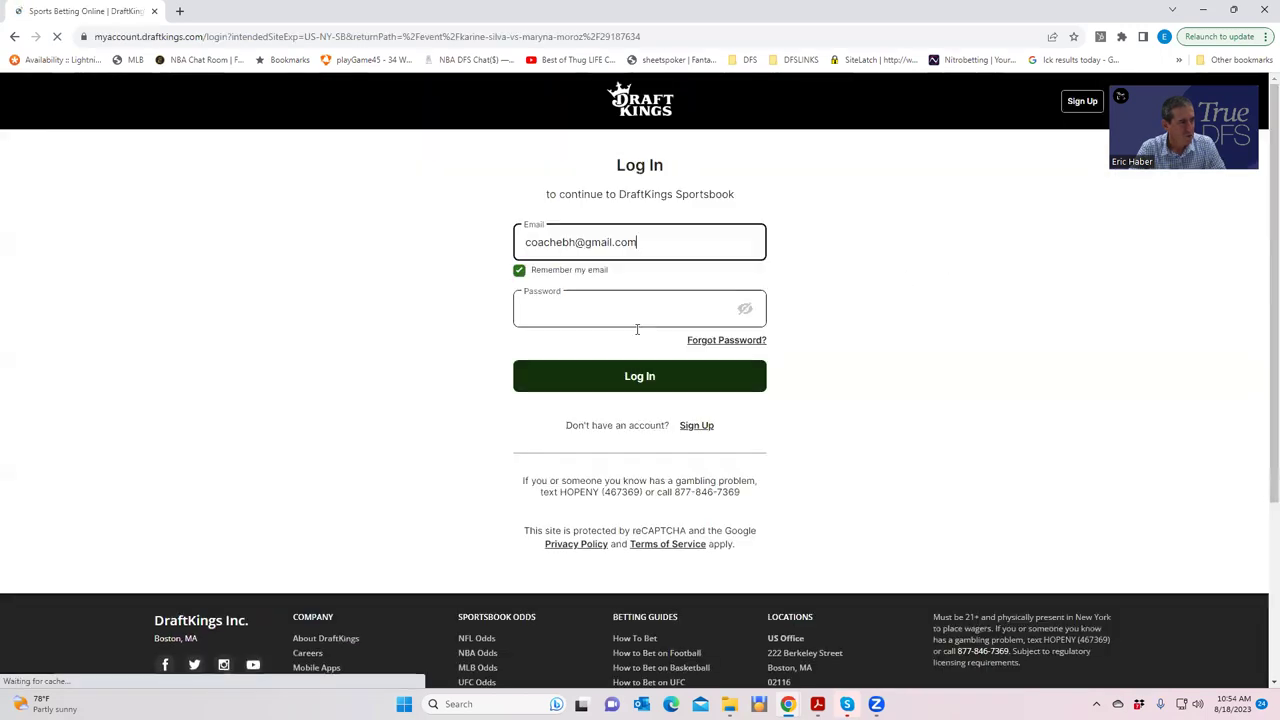
click(612, 383)
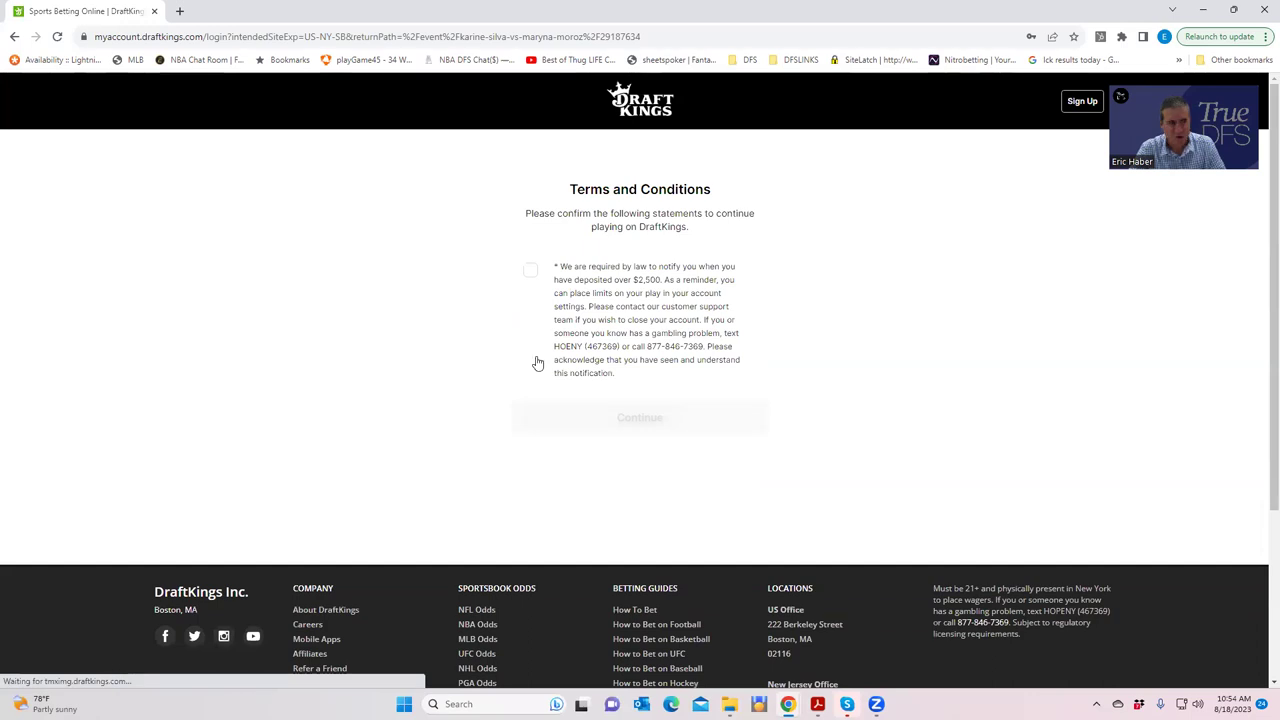
click(531, 271)
click(586, 417)
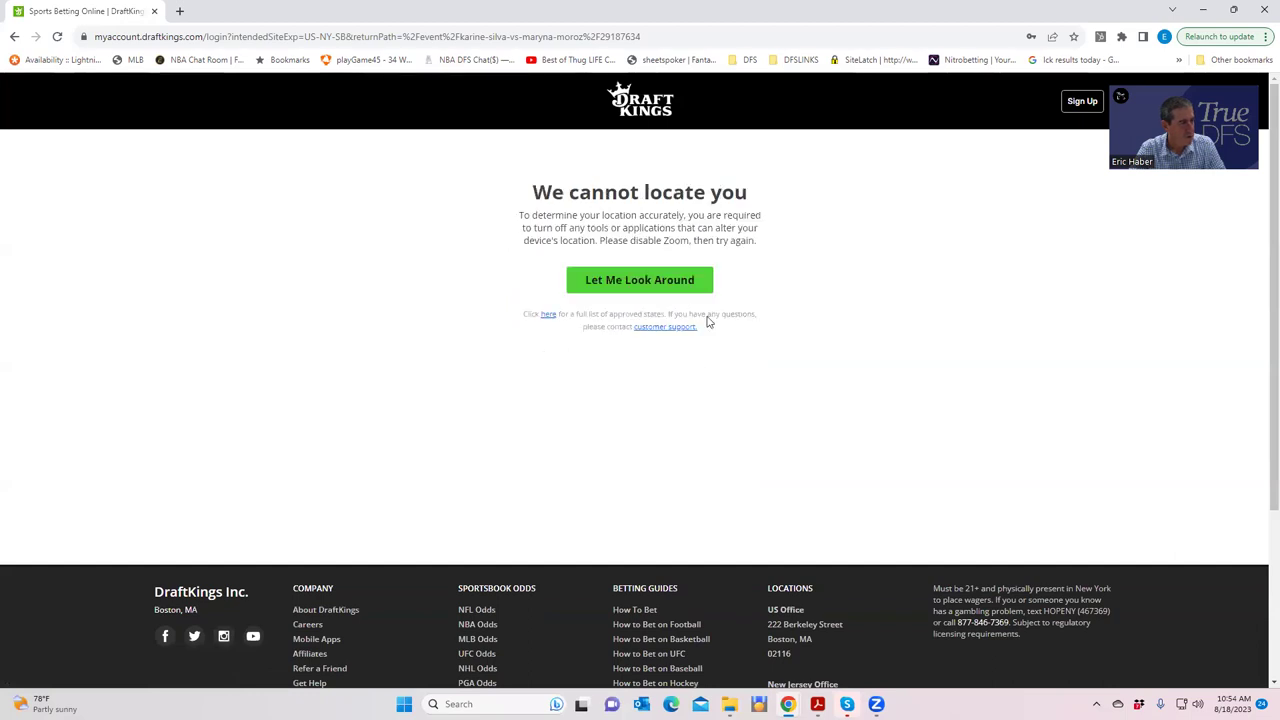
click(650, 290)
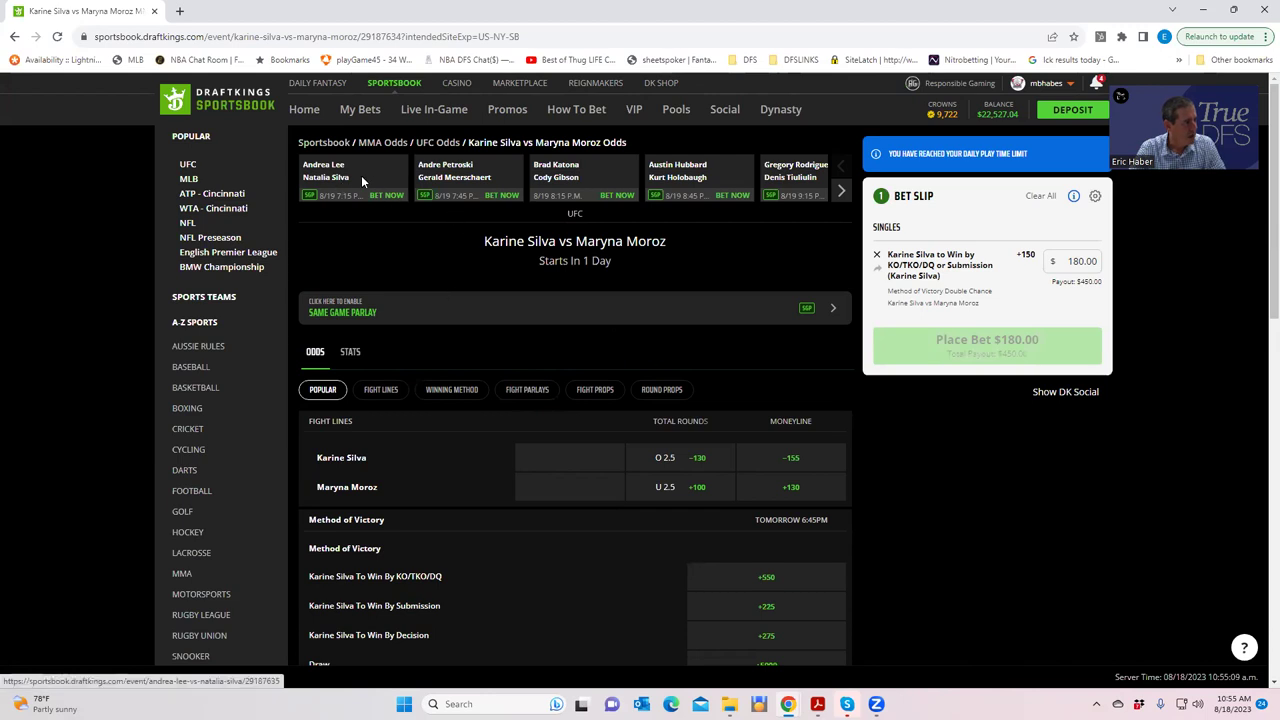
Step: Add Natalia Silva to win by KO/TKO/DQ or Submission from the Andrea Lee fight's winning method odds to the bet slip
click(324, 177)
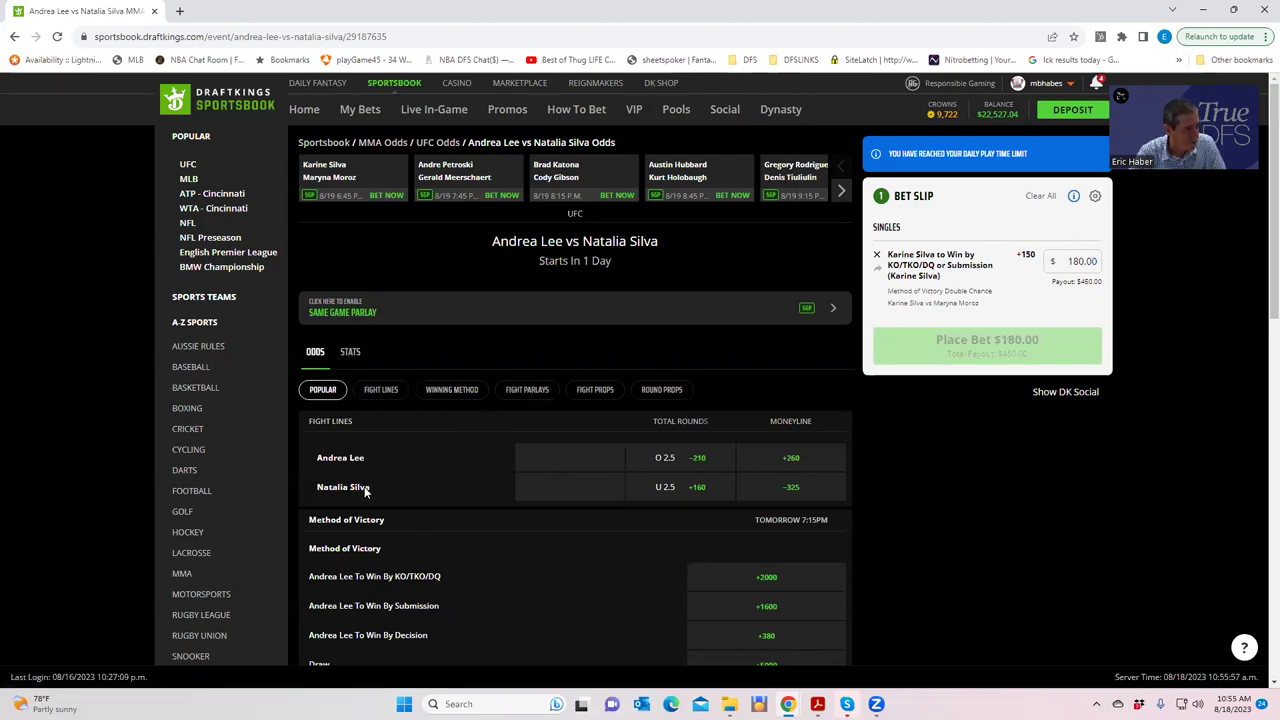
scroll(490, 566, down, 2)
scroll(493, 557, down, 1)
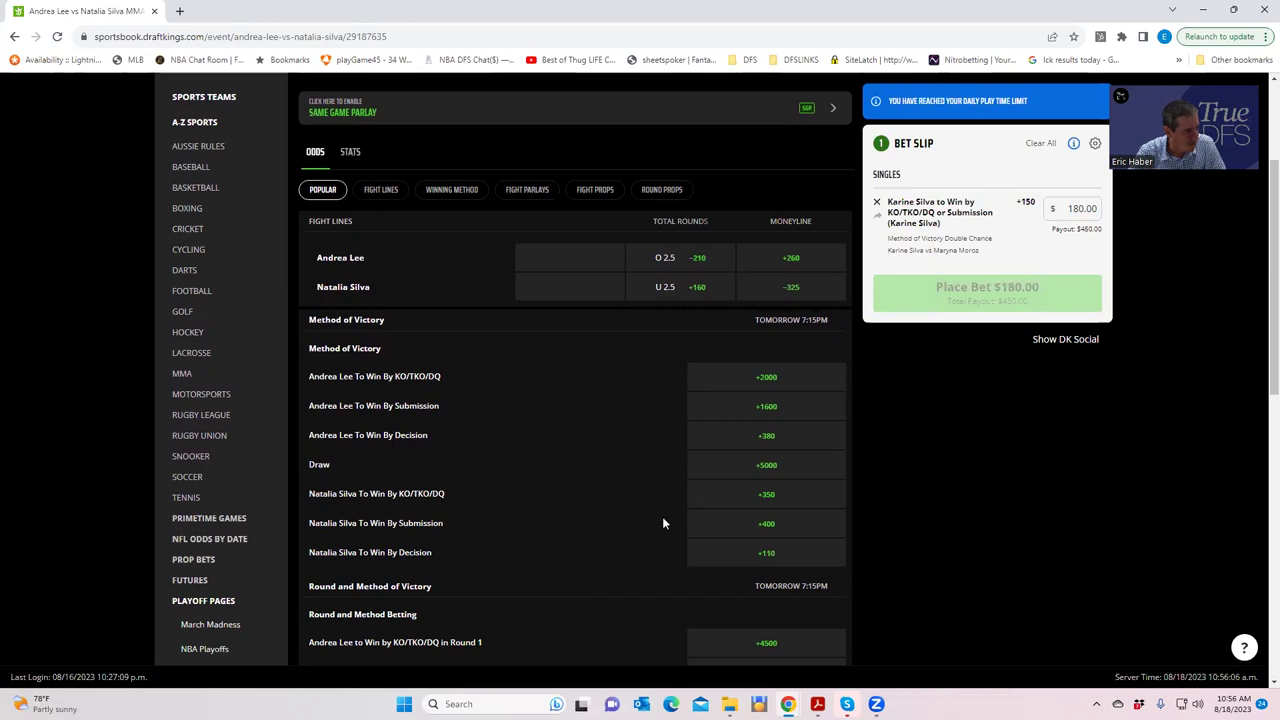
scroll(784, 530, down, 1)
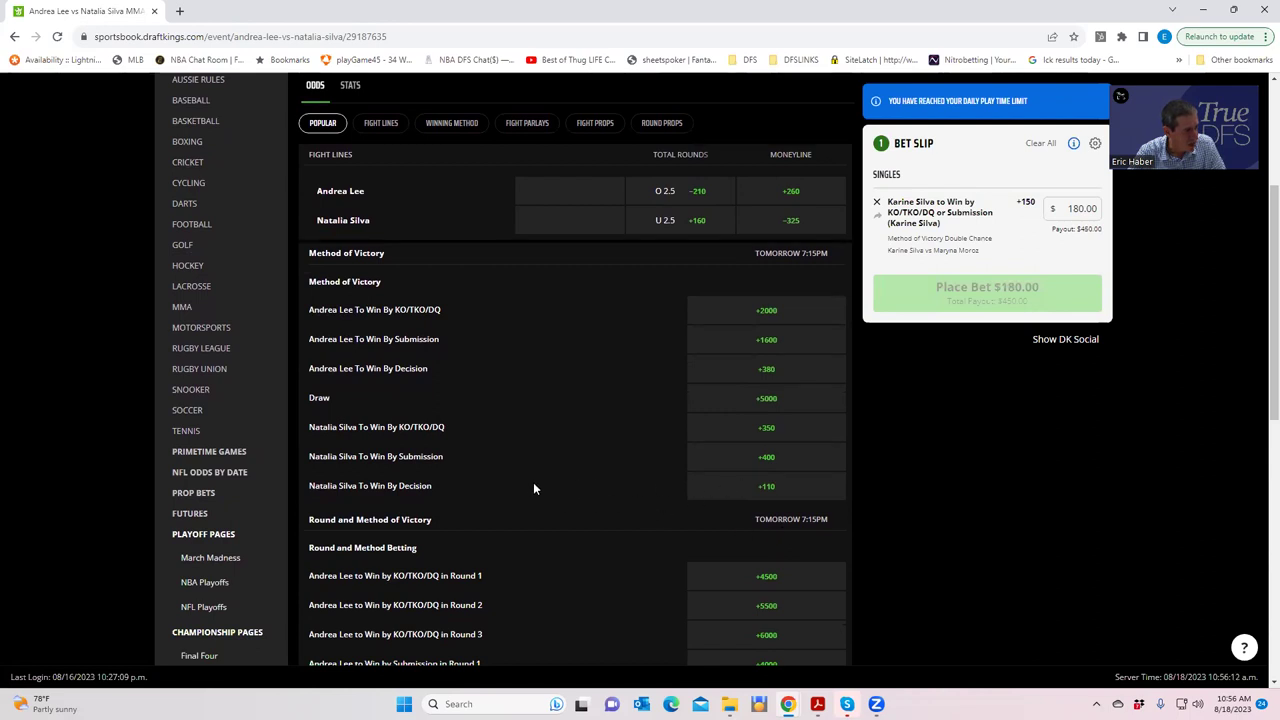
scroll(533, 484, down, 2)
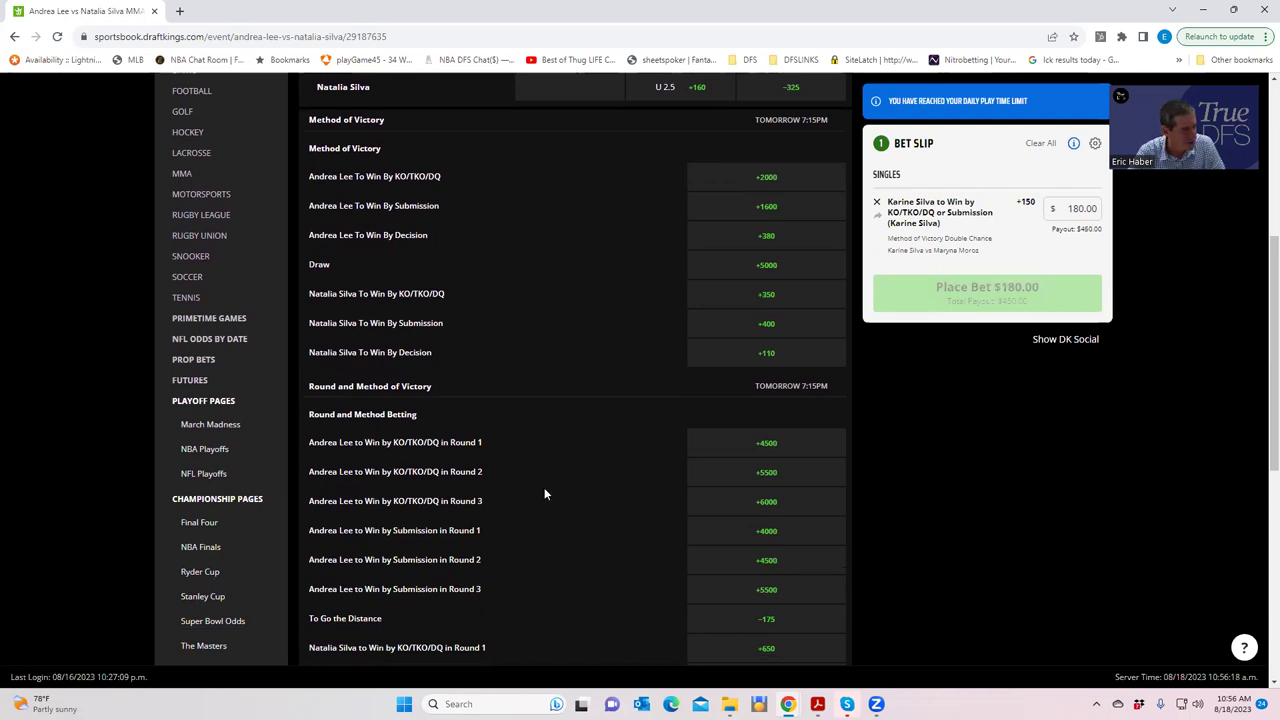
scroll(544, 511, down, 3)
scroll(544, 515, up, 6)
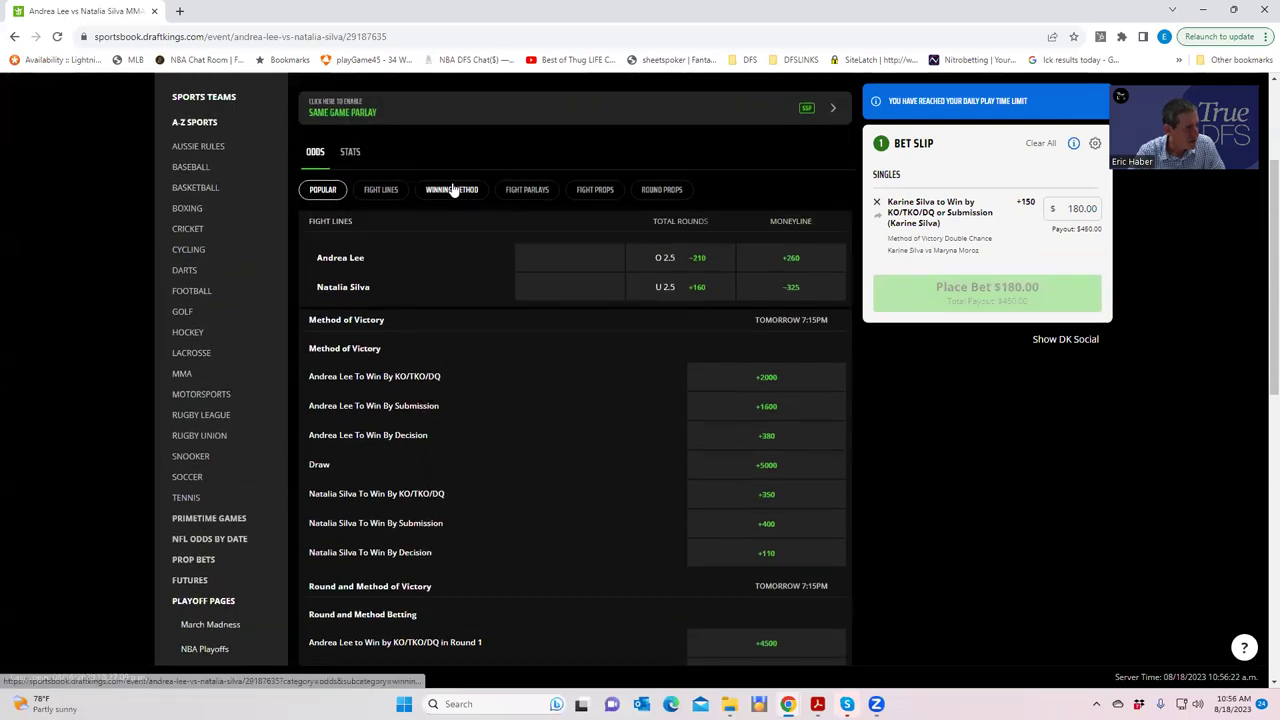
click(451, 189)
scroll(446, 468, down, 2)
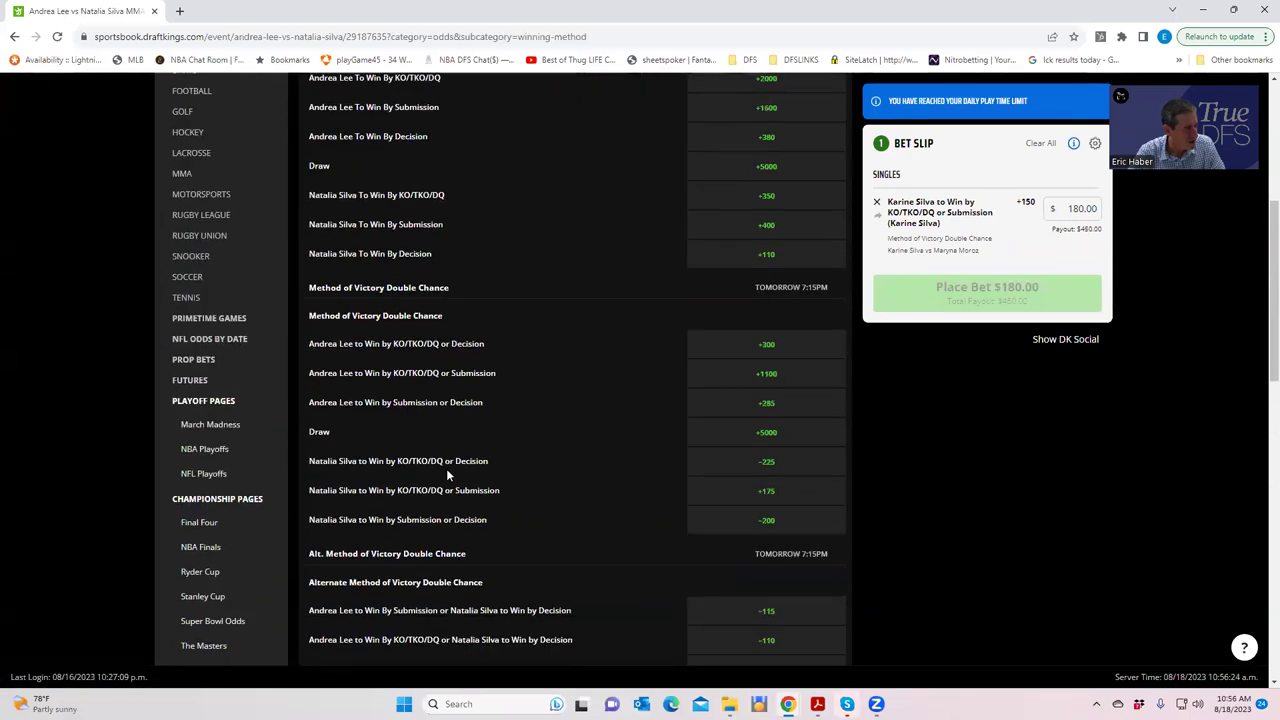
click(766, 492)
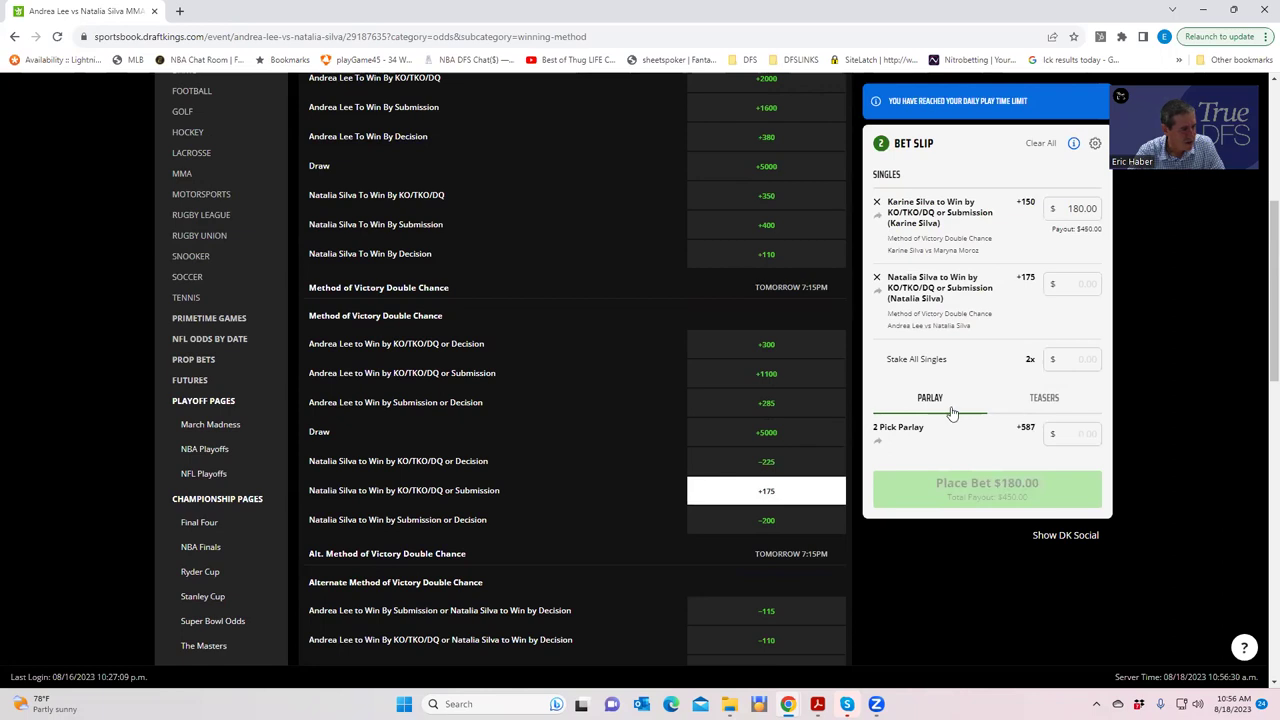
Step: Set the stake on the Natalia Silva double chance bet to $180
click(1065, 283)
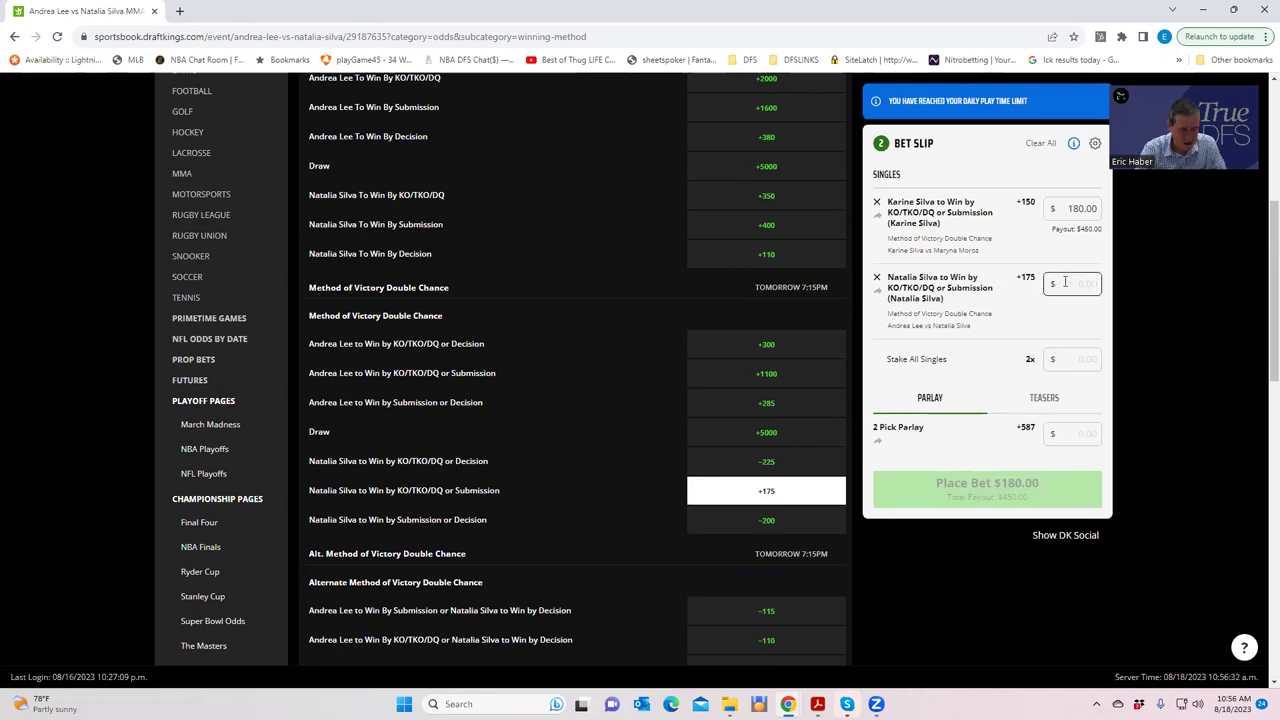
text(180)
click(1004, 322)
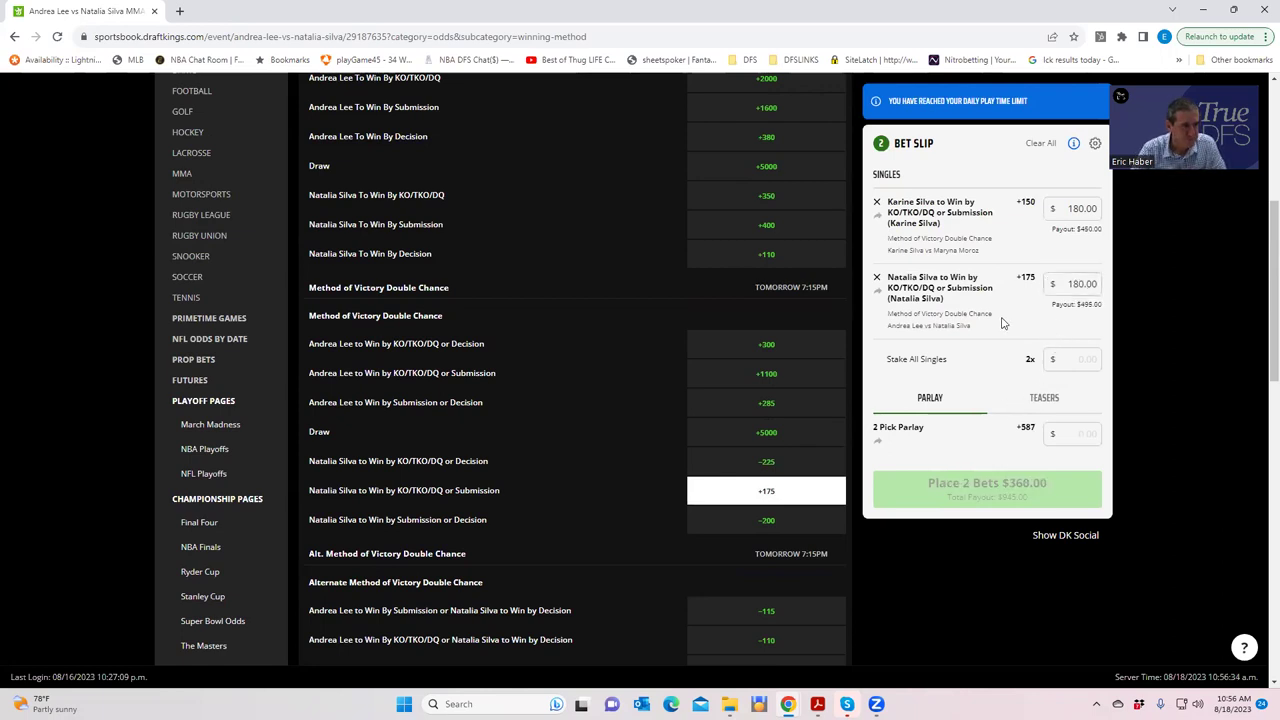
Step: Add Andre Petroski Round 3 from the Gerald Meerschaert fight's Round of Finish odds to the bet slip
scroll(688, 285, up, 4)
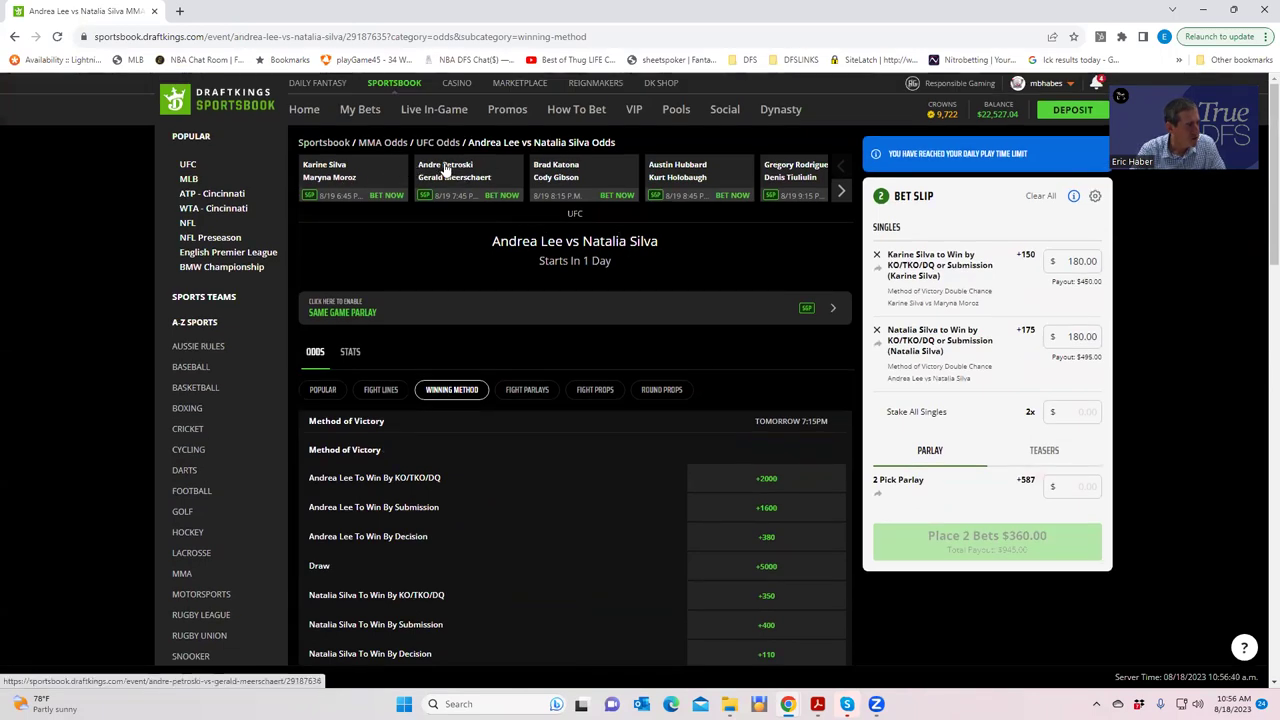
click(447, 176)
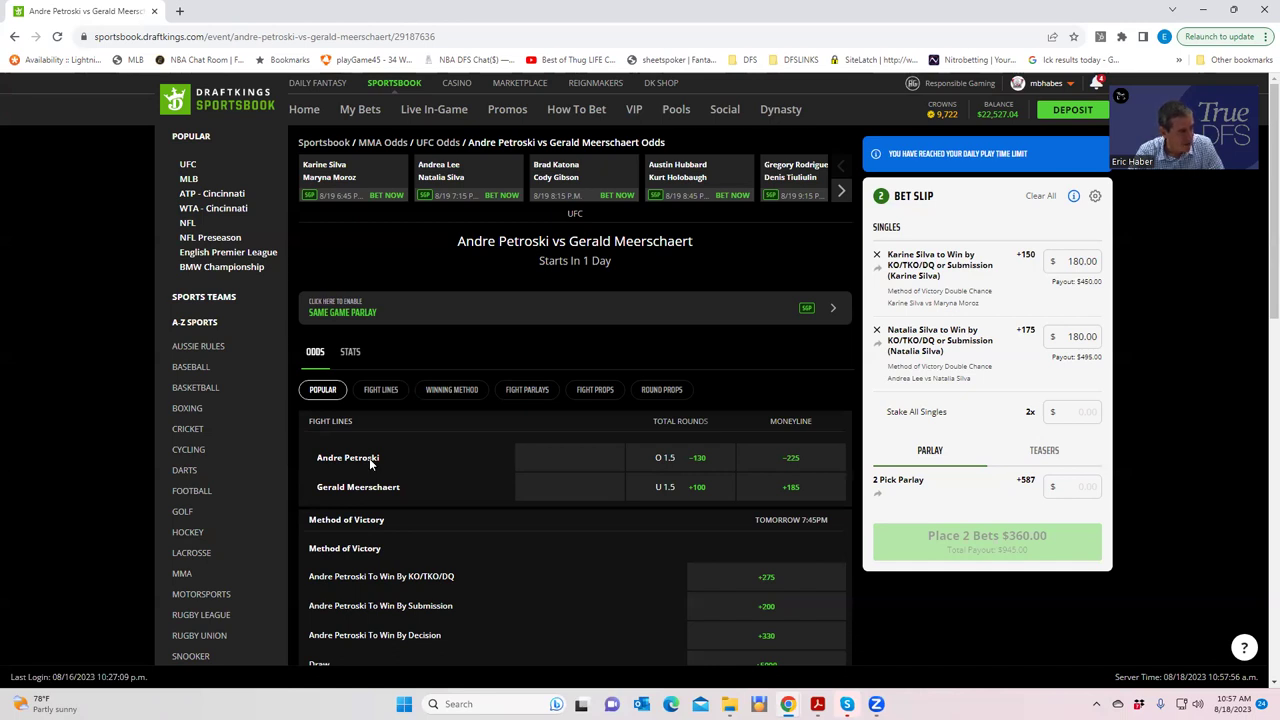
scroll(508, 550, down, 2)
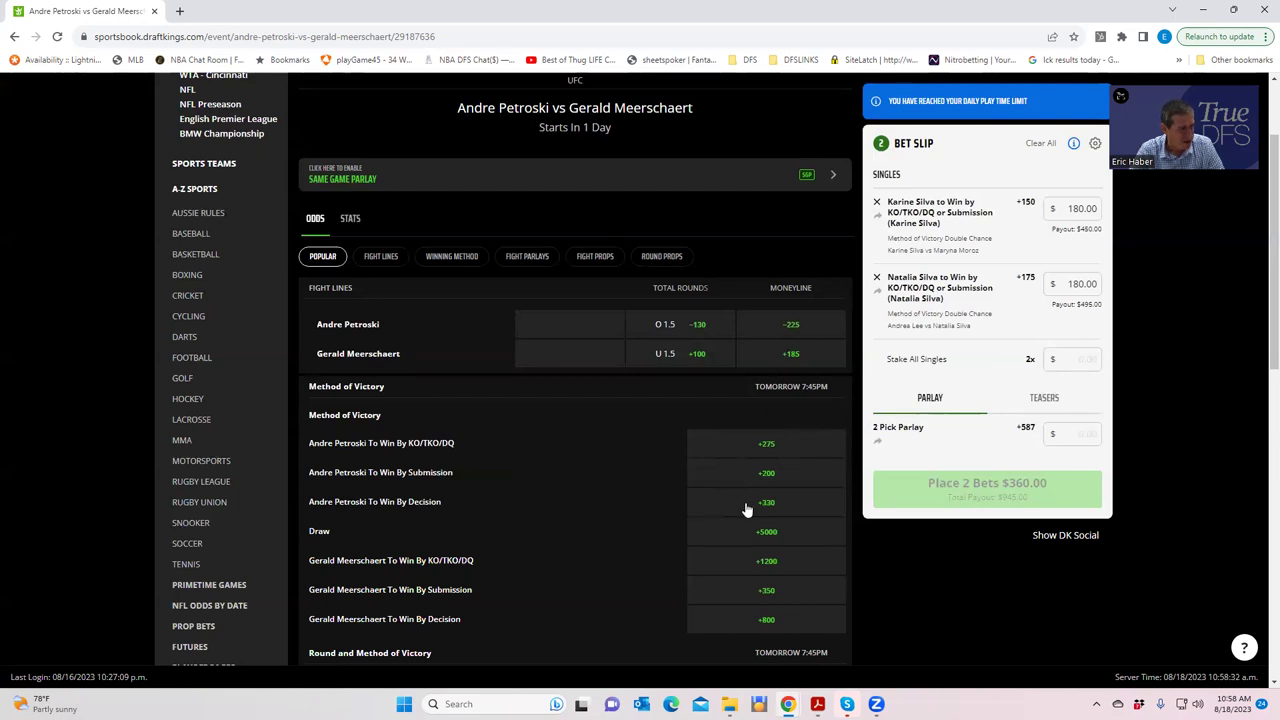
scroll(745, 510, up, 2)
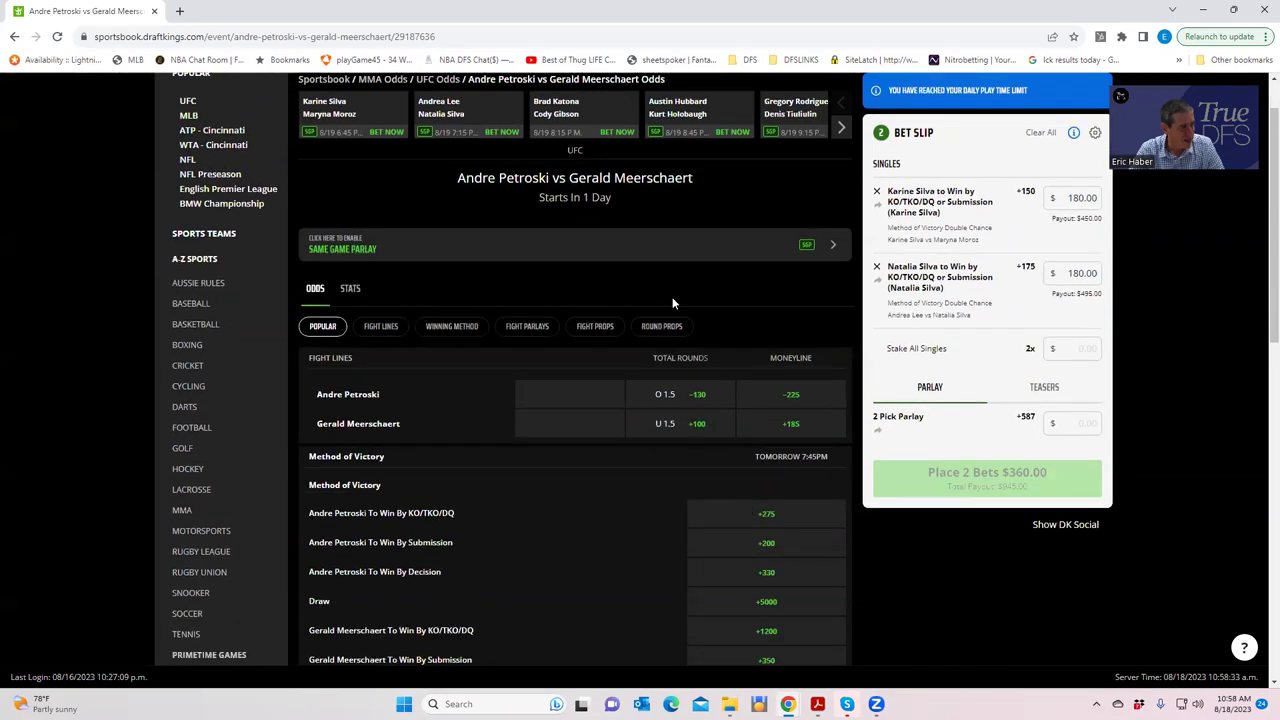
scroll(674, 302, down, 1)
click(662, 257)
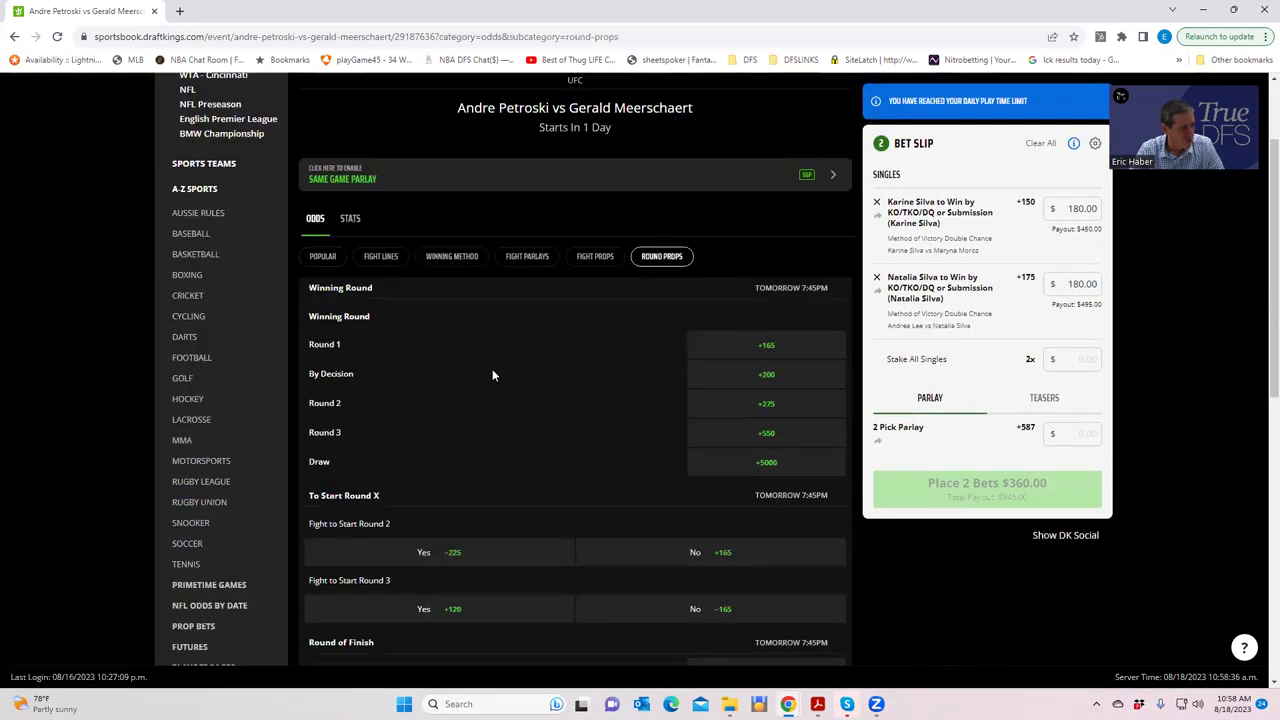
scroll(548, 463, down, 3)
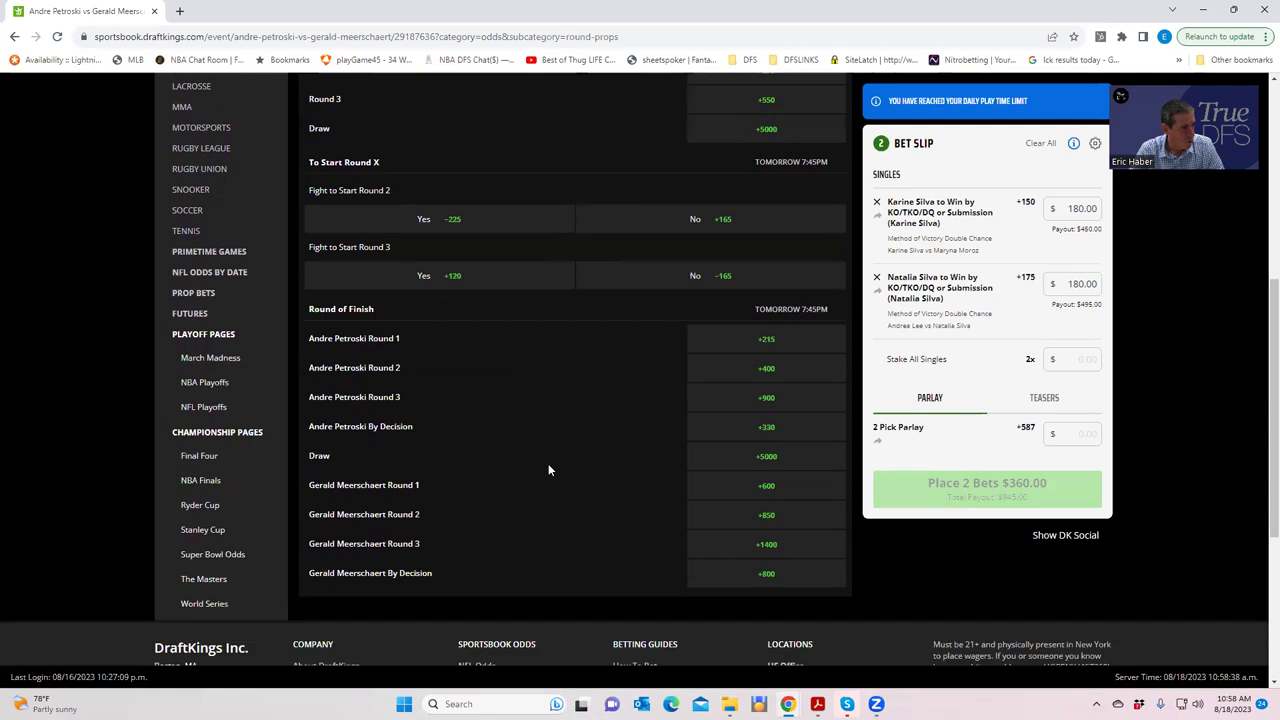
click(759, 400)
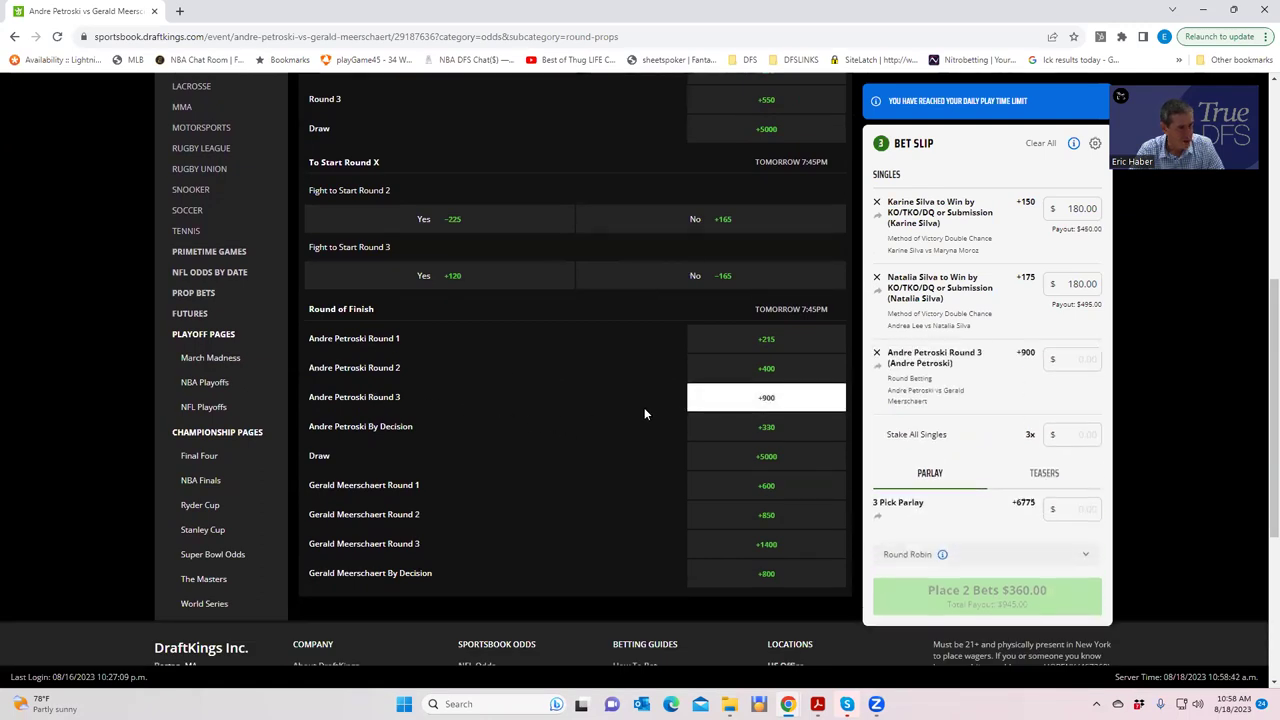
Step: Set the stake on the Andre Petroski Round 3 bet to $180
click(1062, 359)
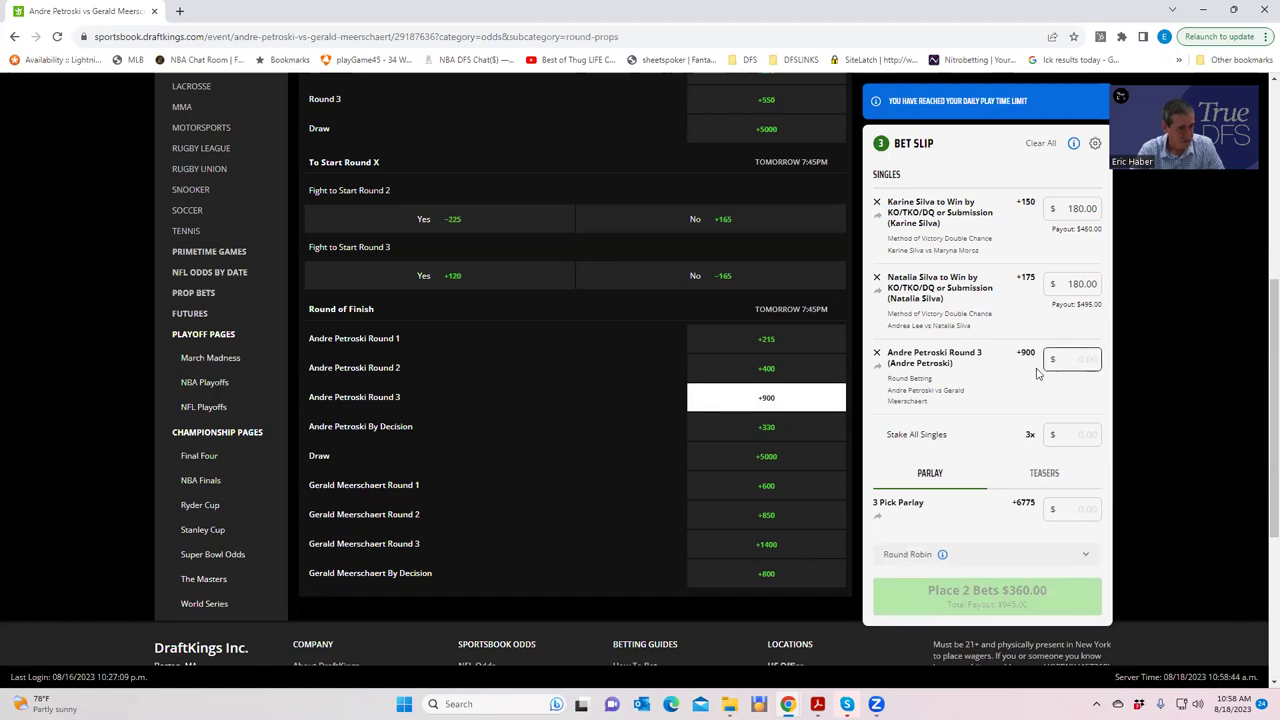
text(1800)
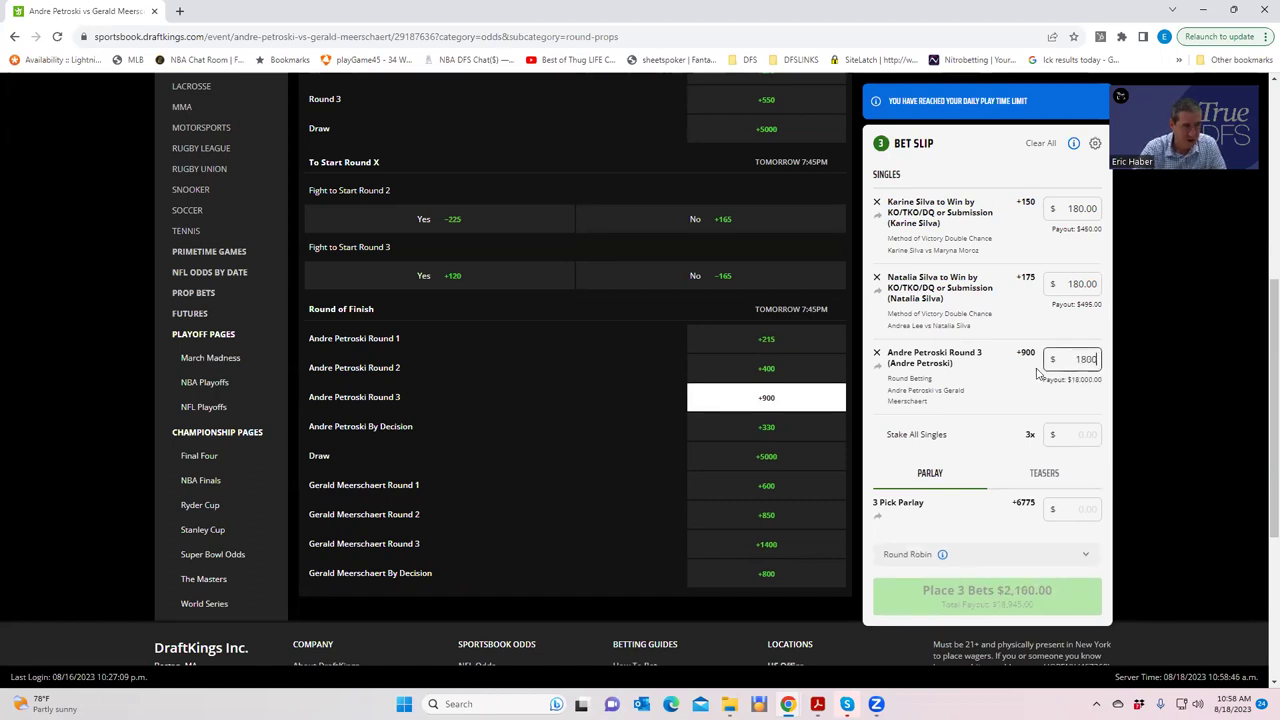
key(BackSpace)
click(1015, 385)
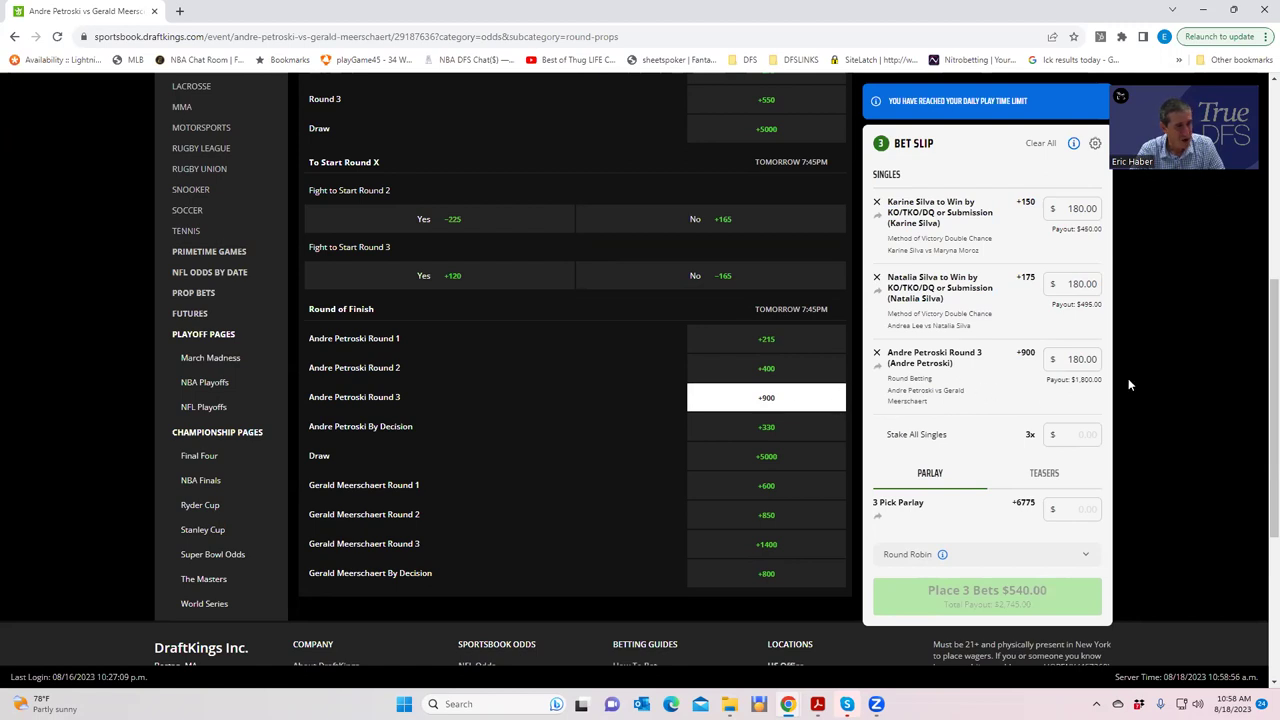
Step: Add No on Fight to go the Distance from the Brad Katona vs Cody Gibson fight props to the bet slip
scroll(700, 320, up, 4)
scroll(648, 313, up, 1)
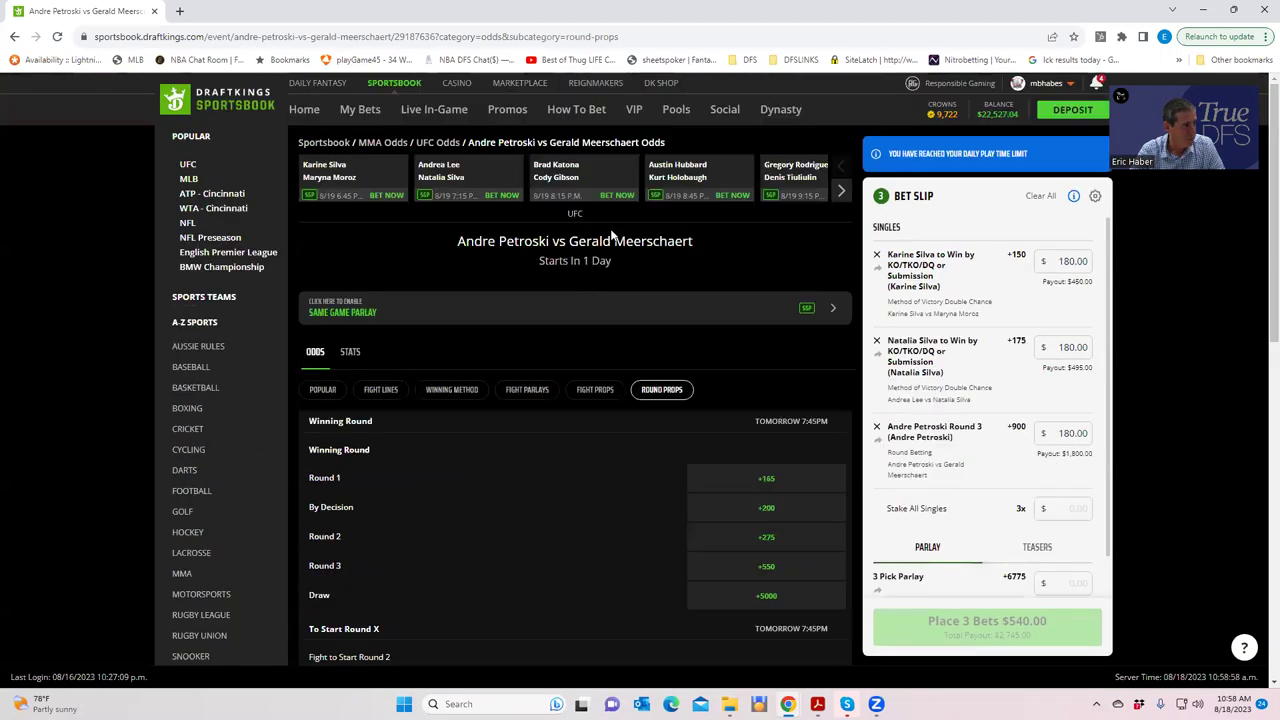
click(566, 171)
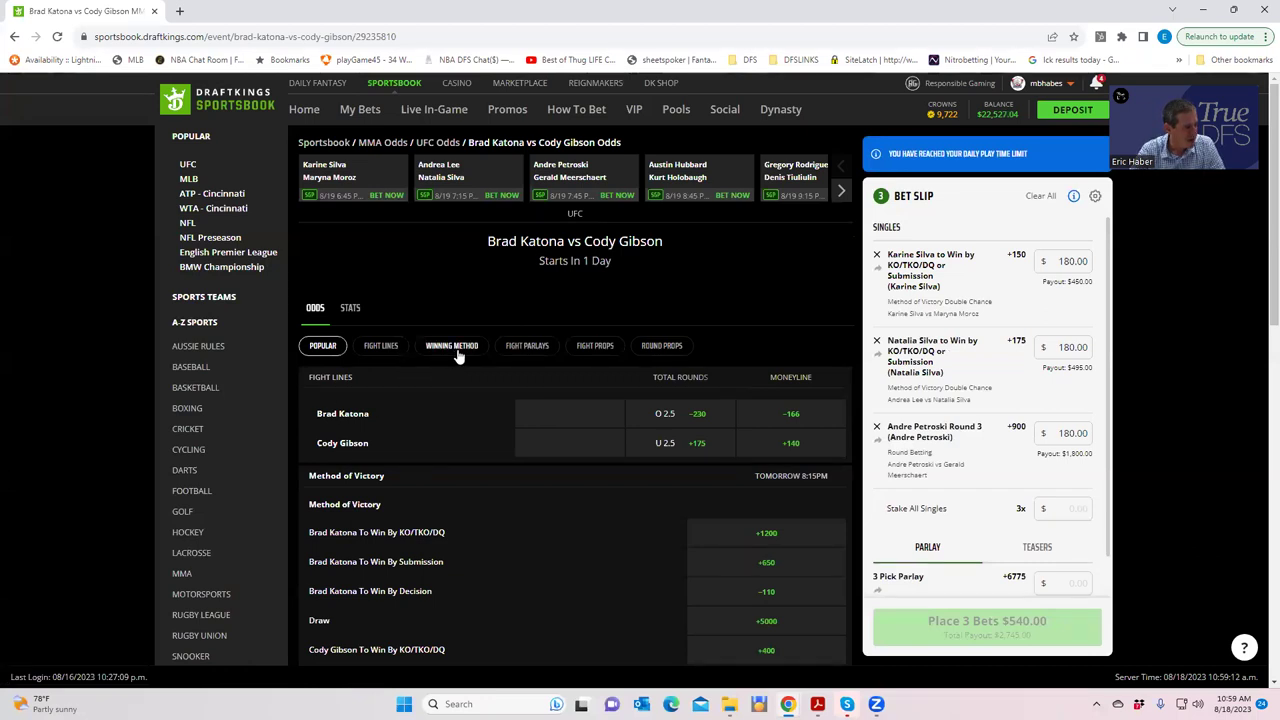
click(394, 350)
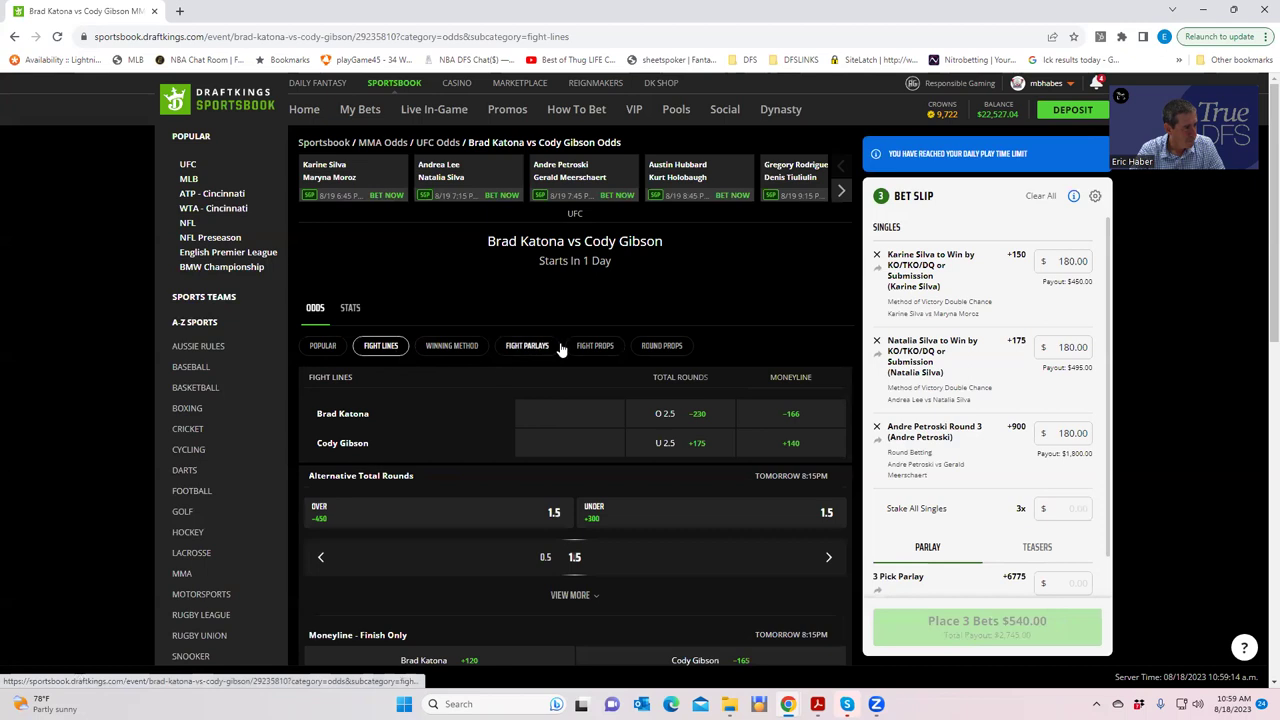
click(655, 346)
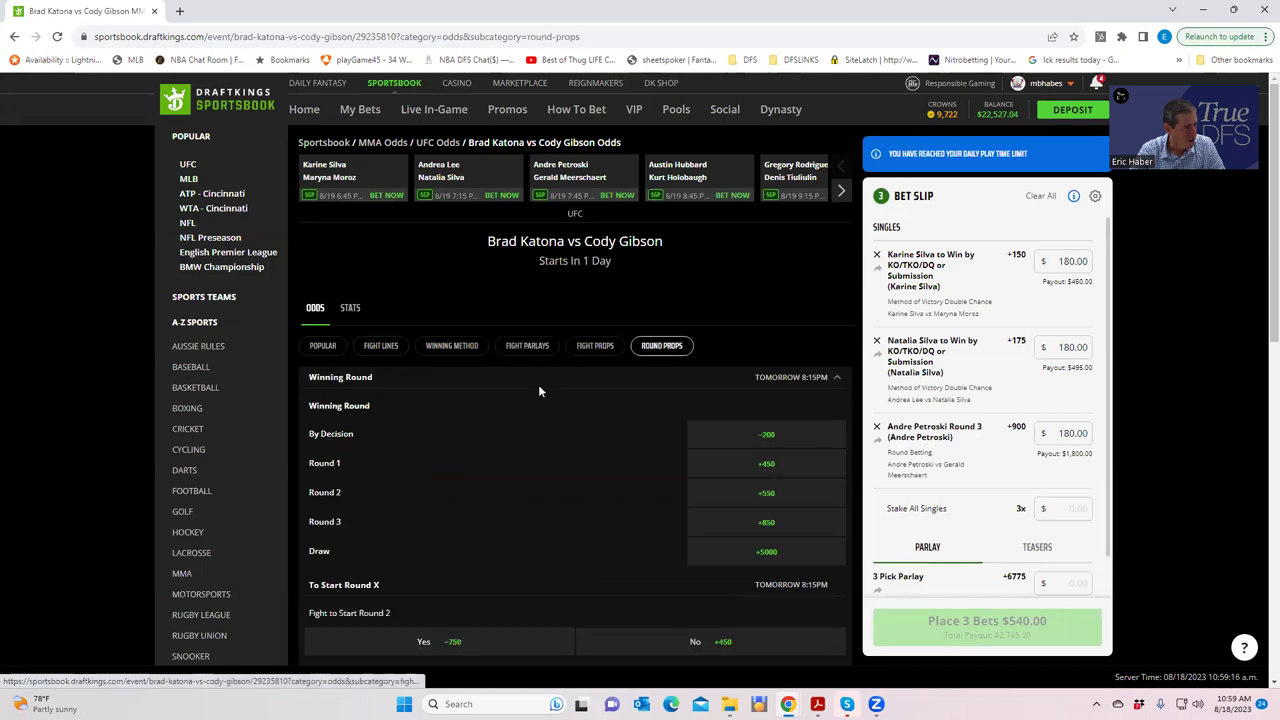
click(576, 346)
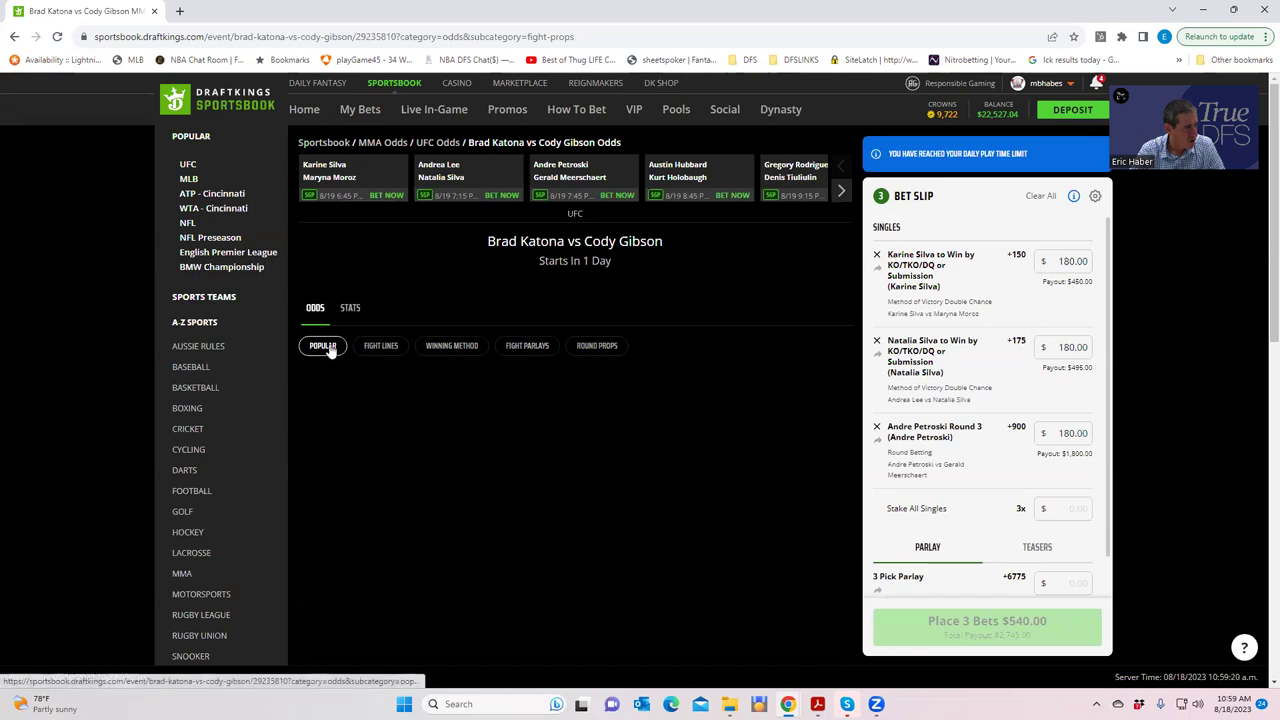
click(366, 346)
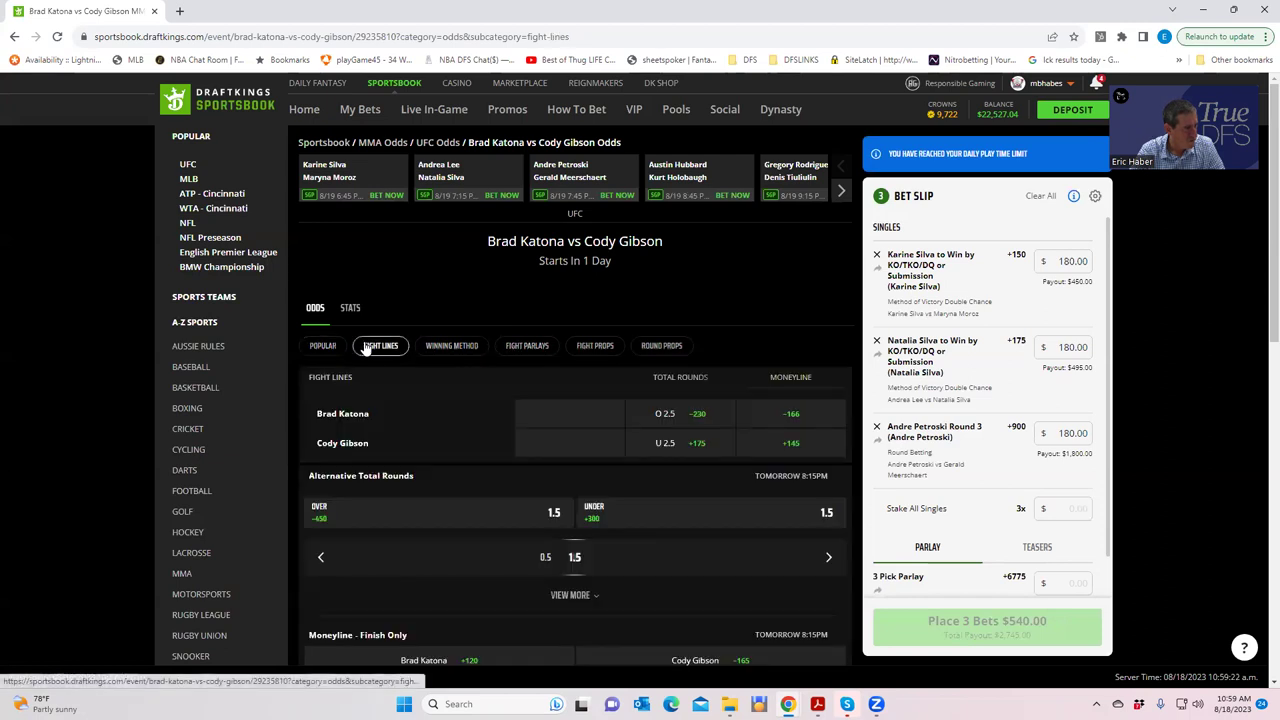
scroll(609, 460, down, 2)
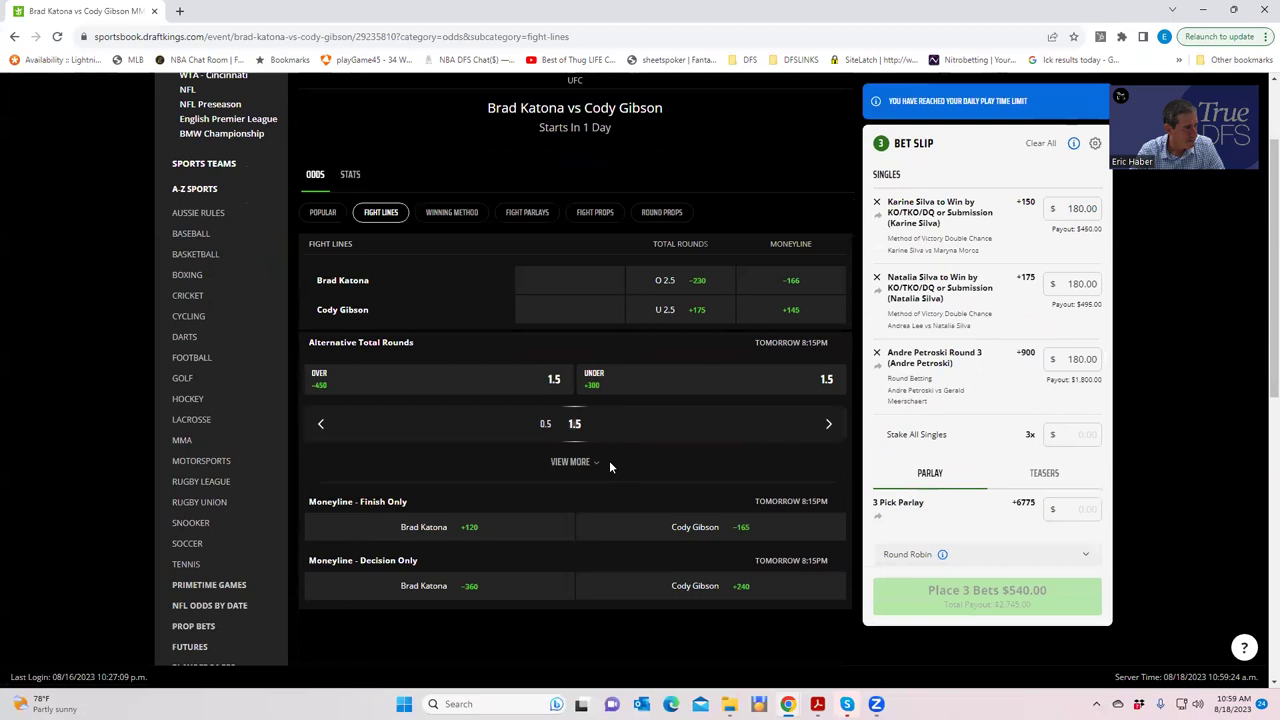
click(586, 218)
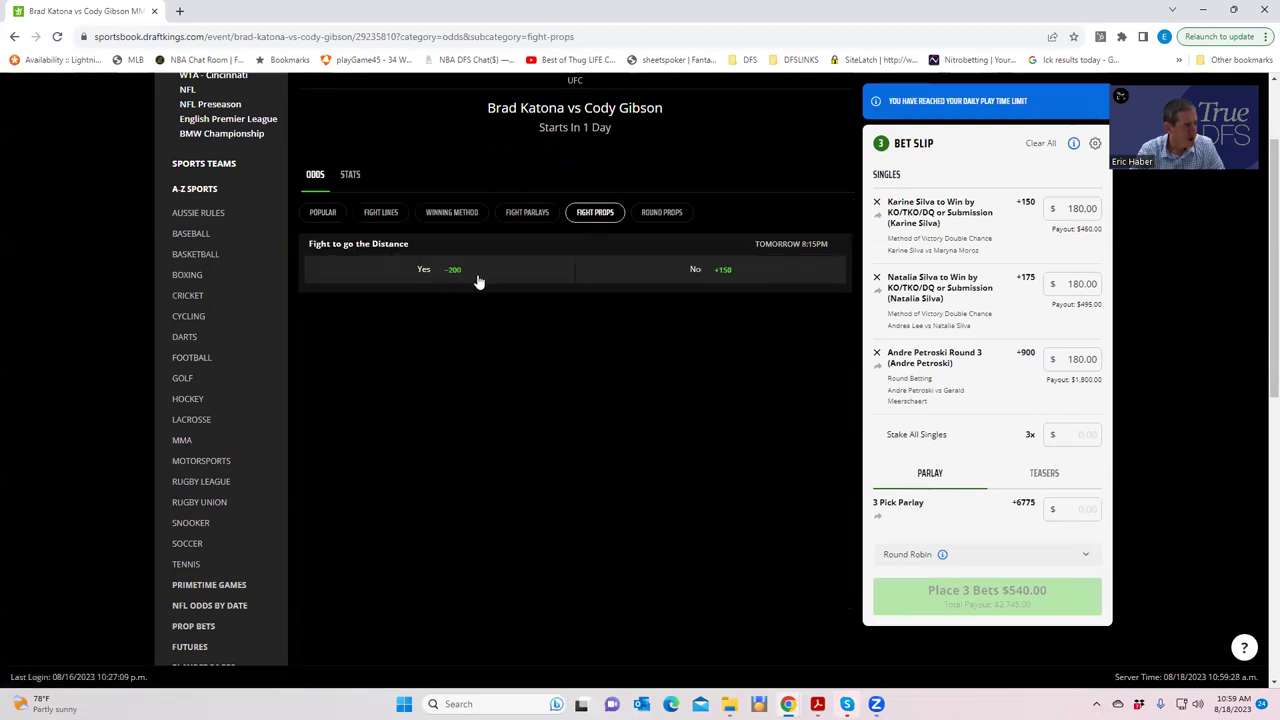
click(709, 277)
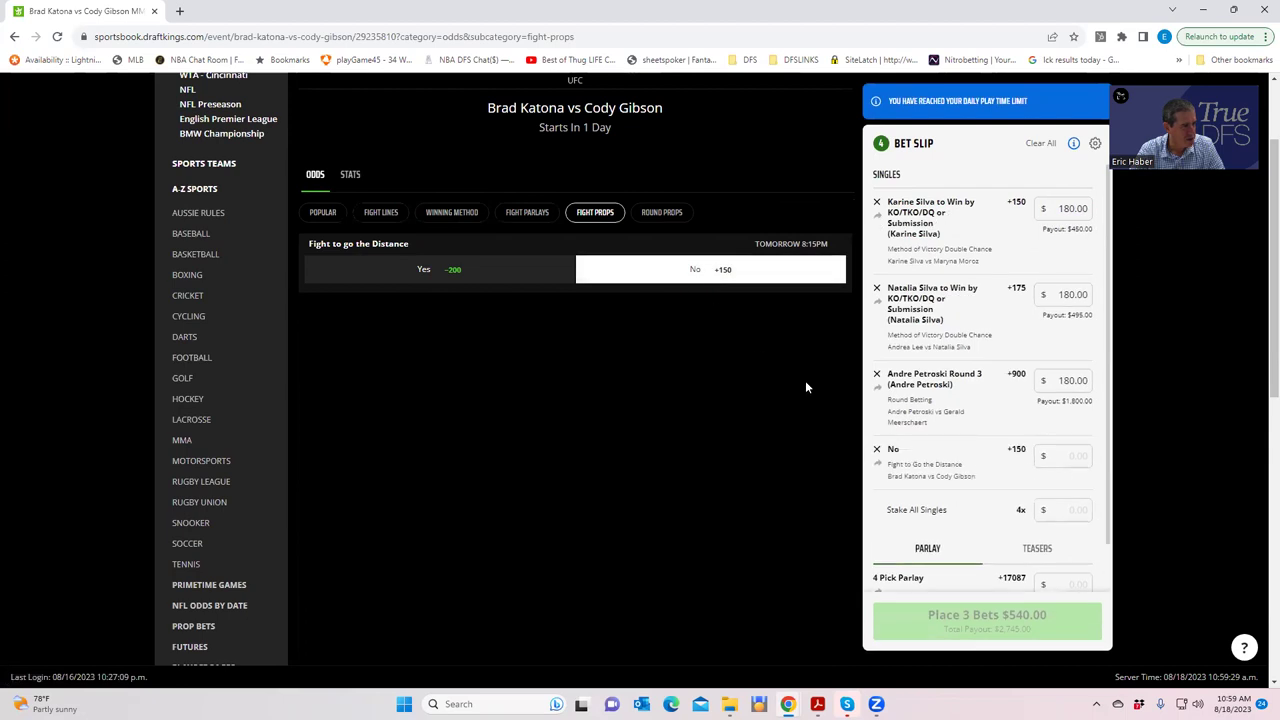
Step: Set the stake on the Brad Katona vs Cody Gibson Fight to Go the Distance bet to $180
click(1060, 458)
text(189)
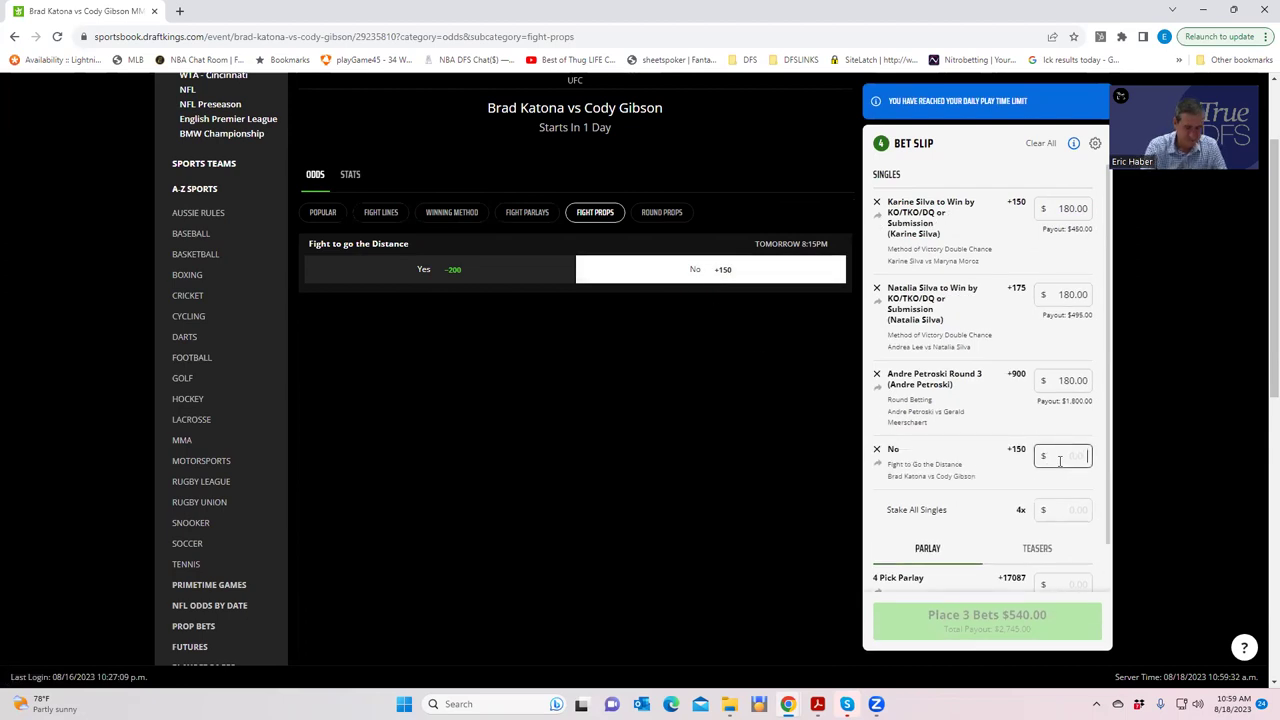
key(BackSpace)
text(0)
click(1024, 486)
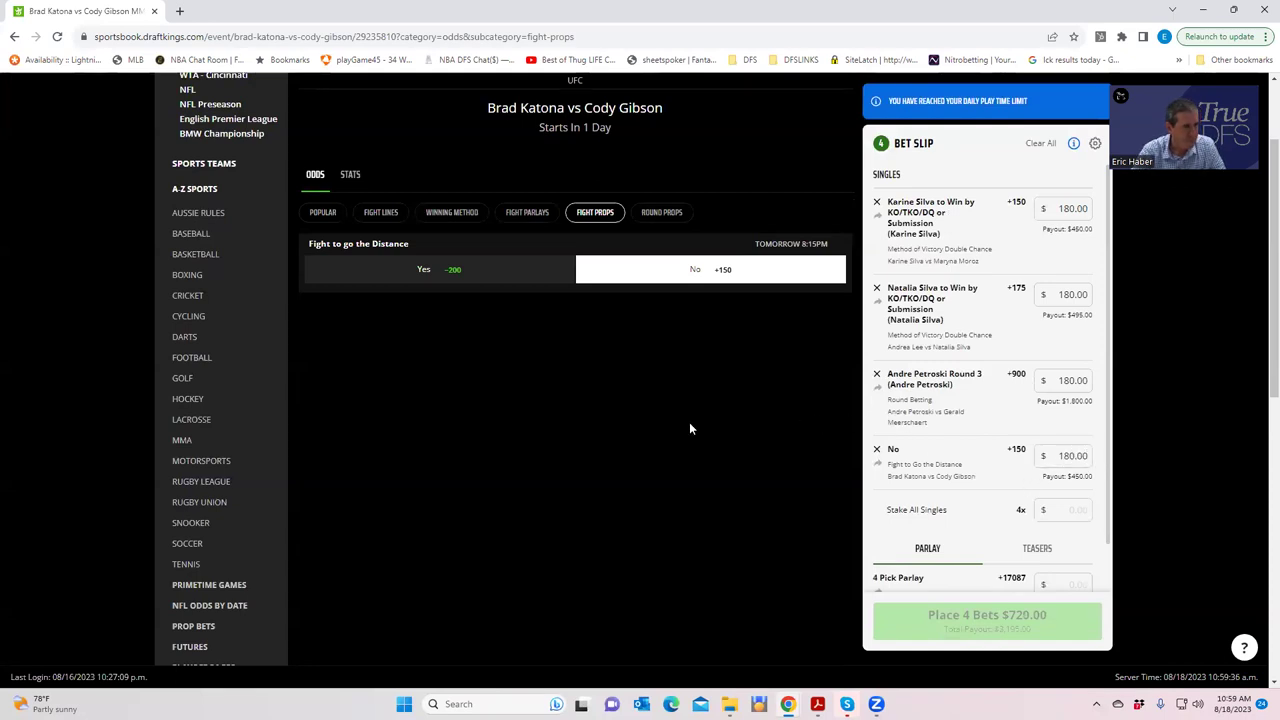
Step: Open the Austin Hubbard vs Kurt Holobaugh fight and view its popular odds
scroll(636, 422, up, 2)
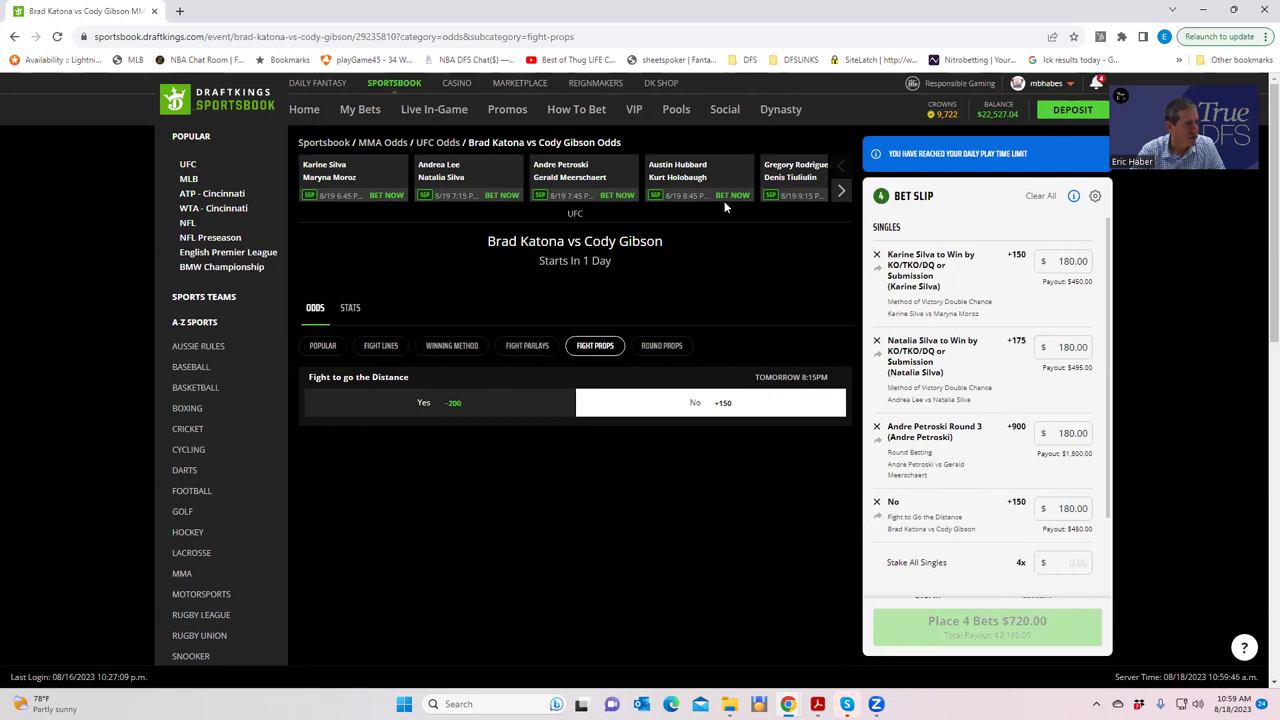
click(680, 170)
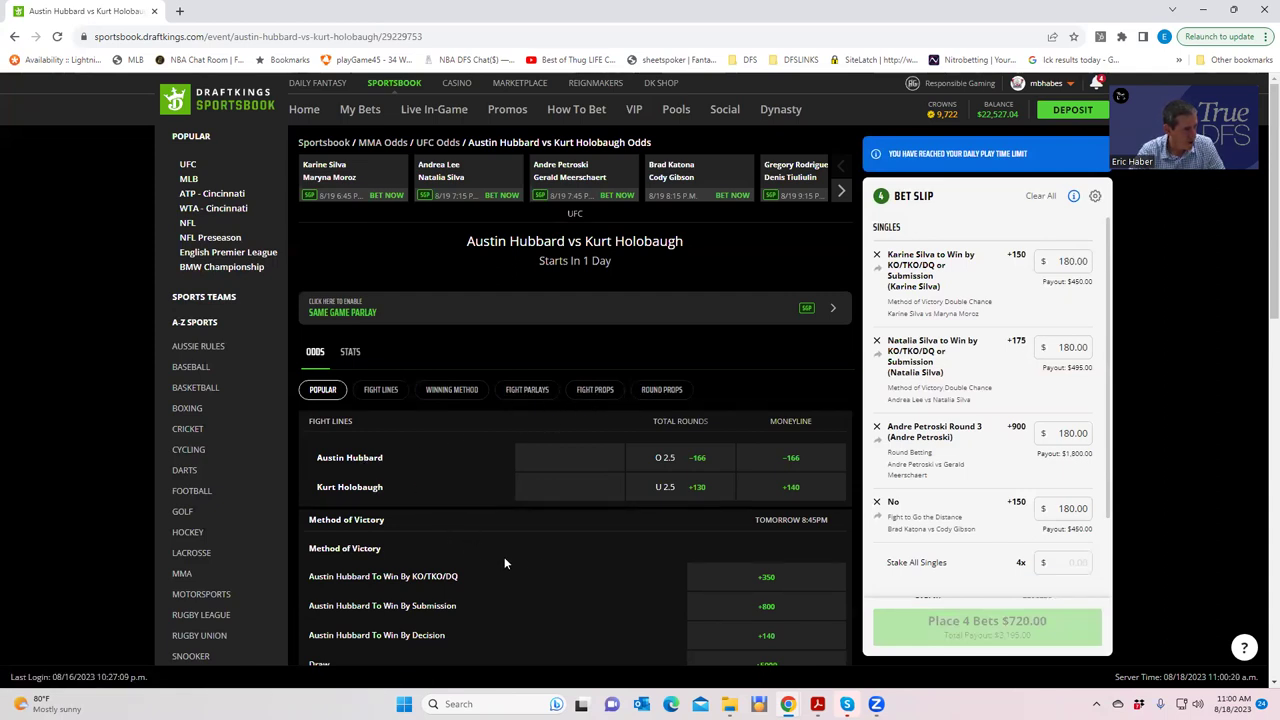
scroll(766, 593, down, 1)
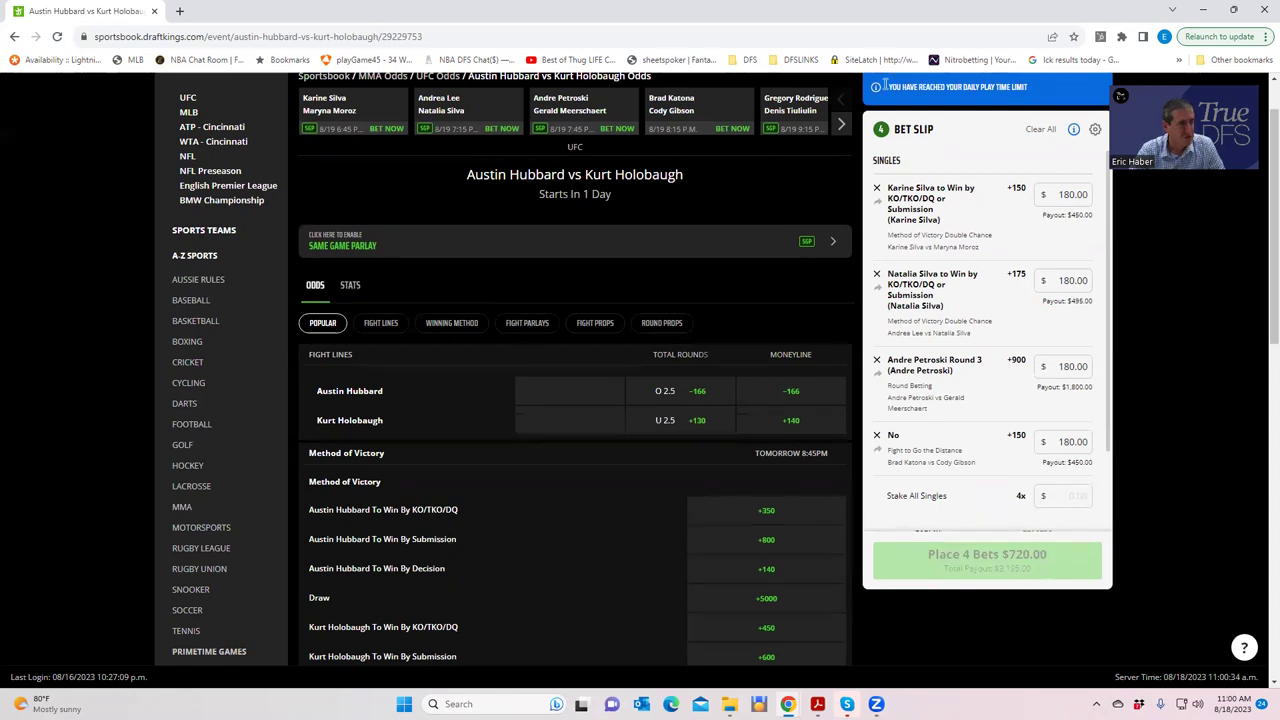
Step: Open the fightodds.io MMA betting odds page in a new browser tab
click(1264, 36)
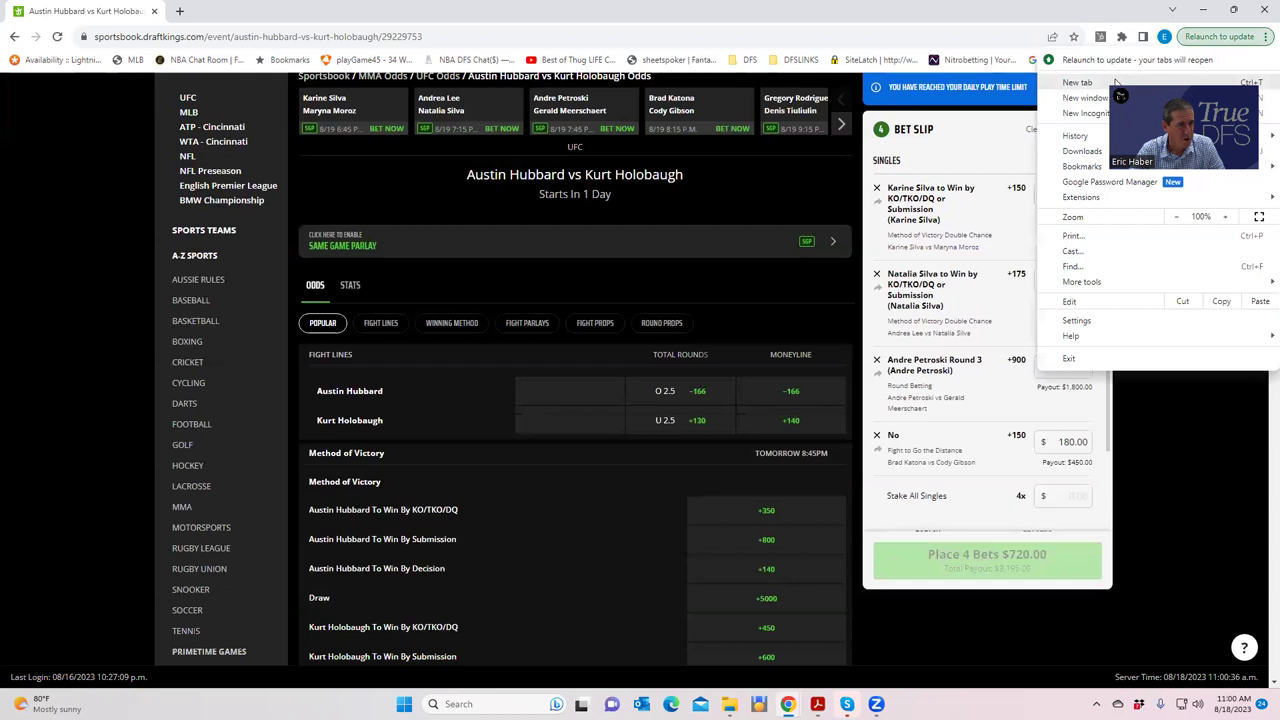
click(1117, 82)
click(242, 38)
text(fight)
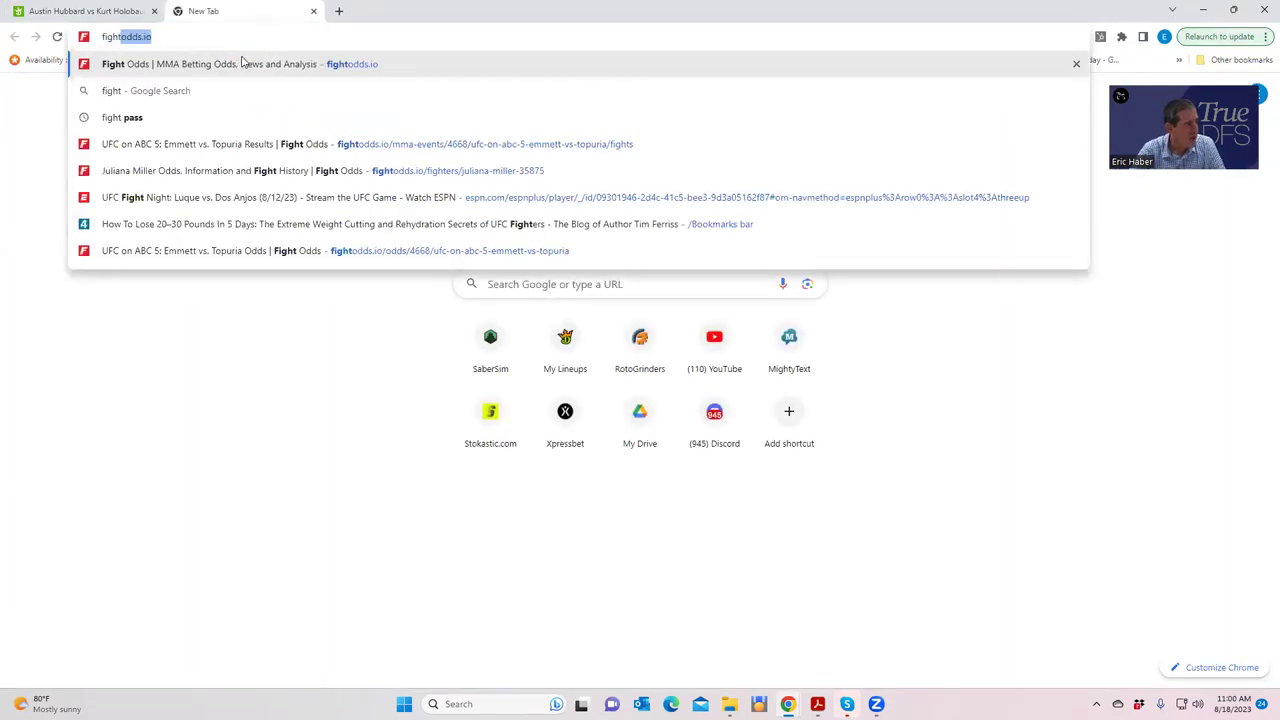
click(242, 64)
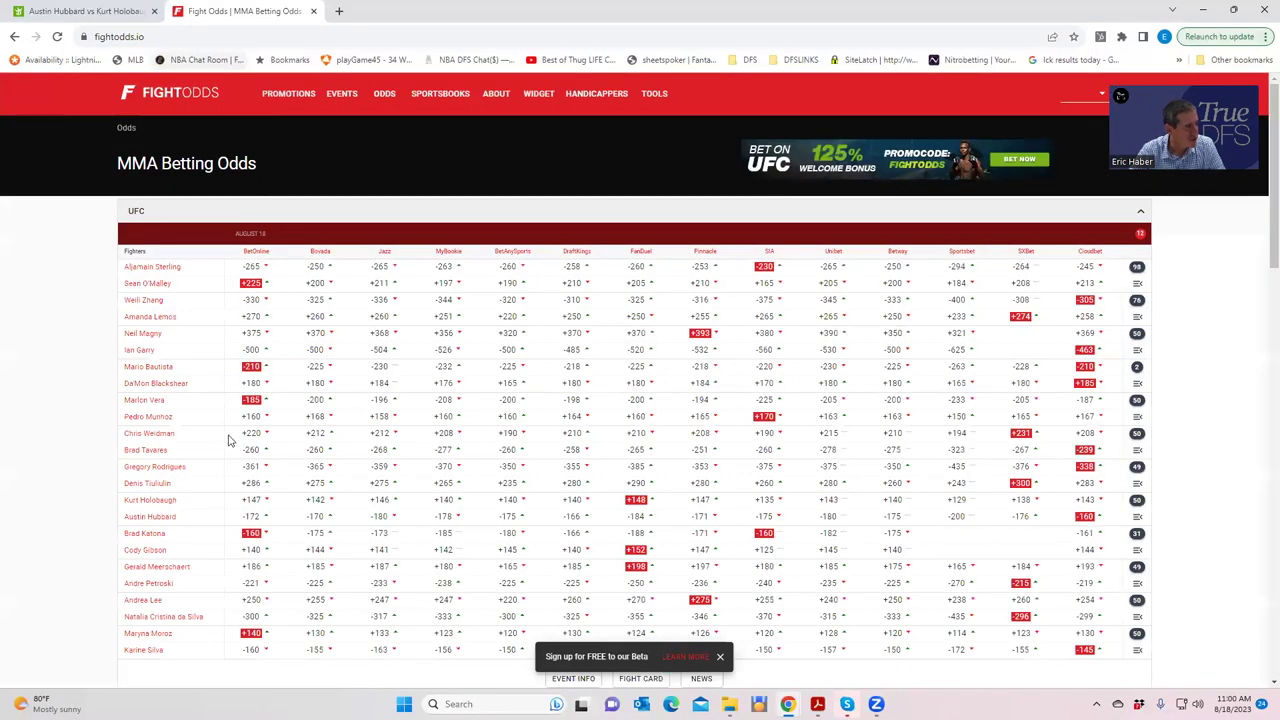
Step: Open Austin Hubbard's fighter page and examine the methods and rounds in his fight history
click(163, 517)
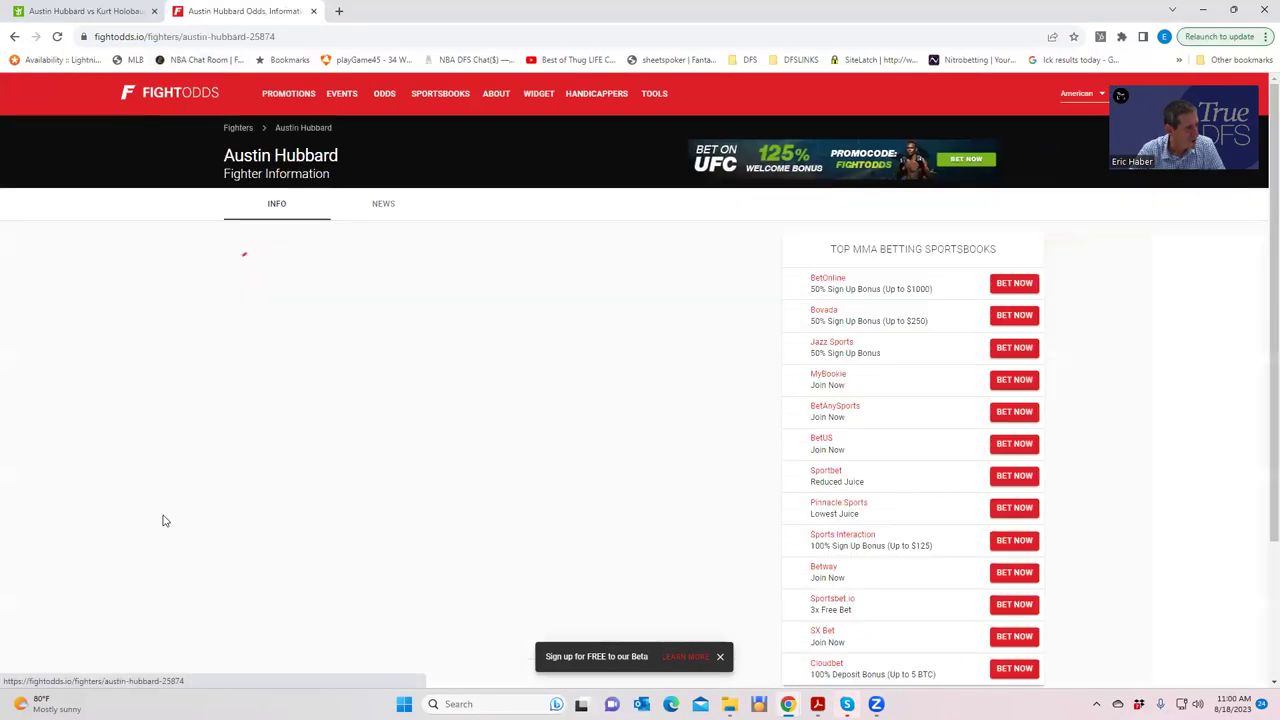
scroll(557, 466, down, 5)
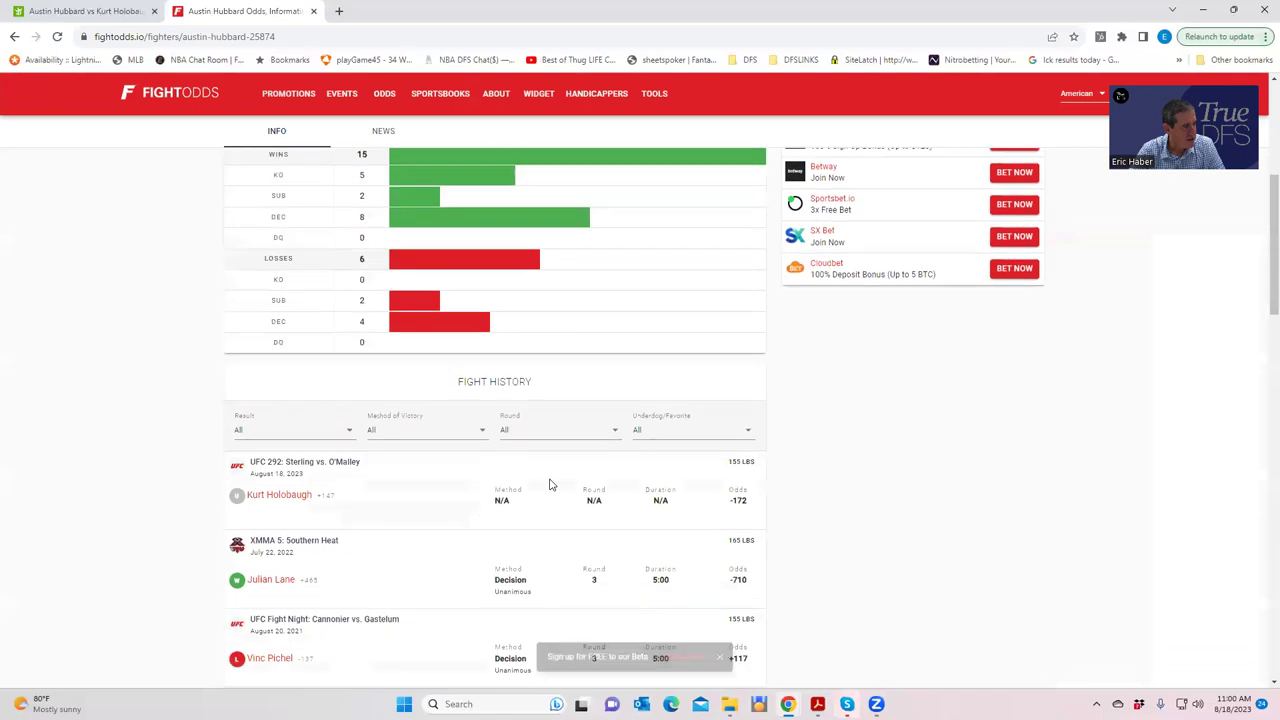
scroll(551, 486, down, 2)
scroll(528, 457, down, 3)
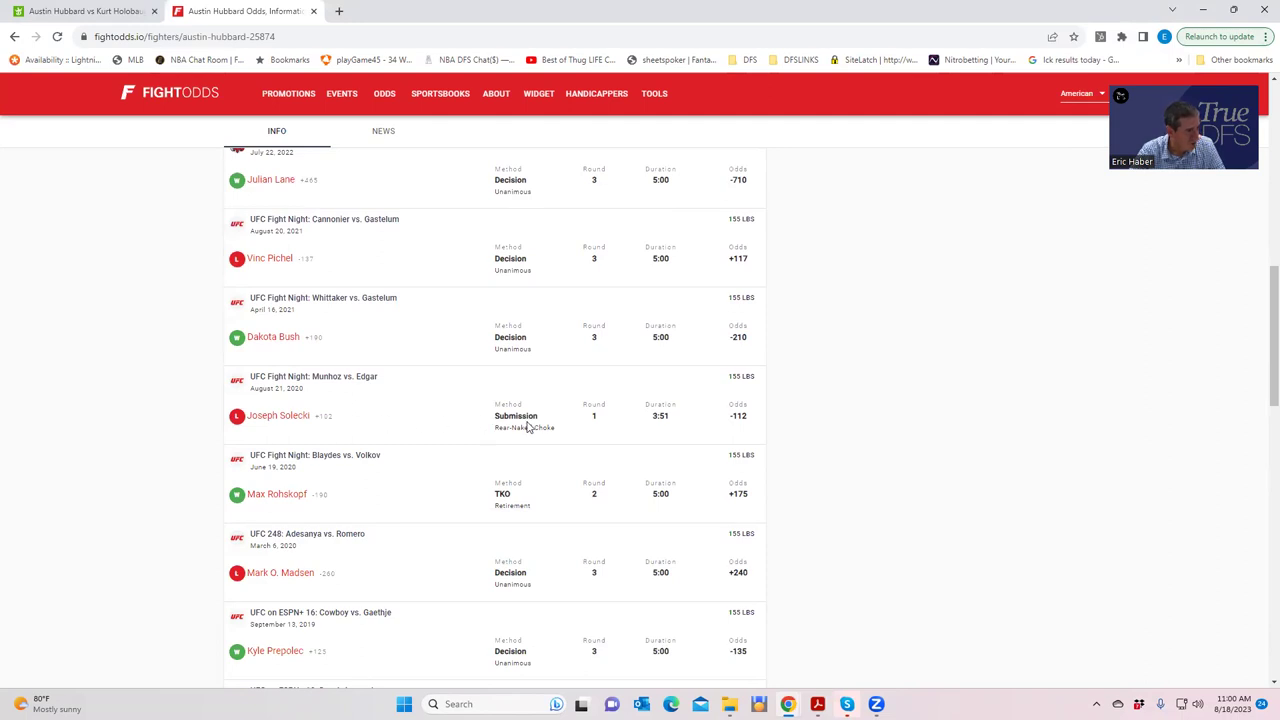
Step: Return to the DraftKings sportsbook and add Austin Hubbard To Win By Submission to the bet slip with a $180 stake
click(112, 13)
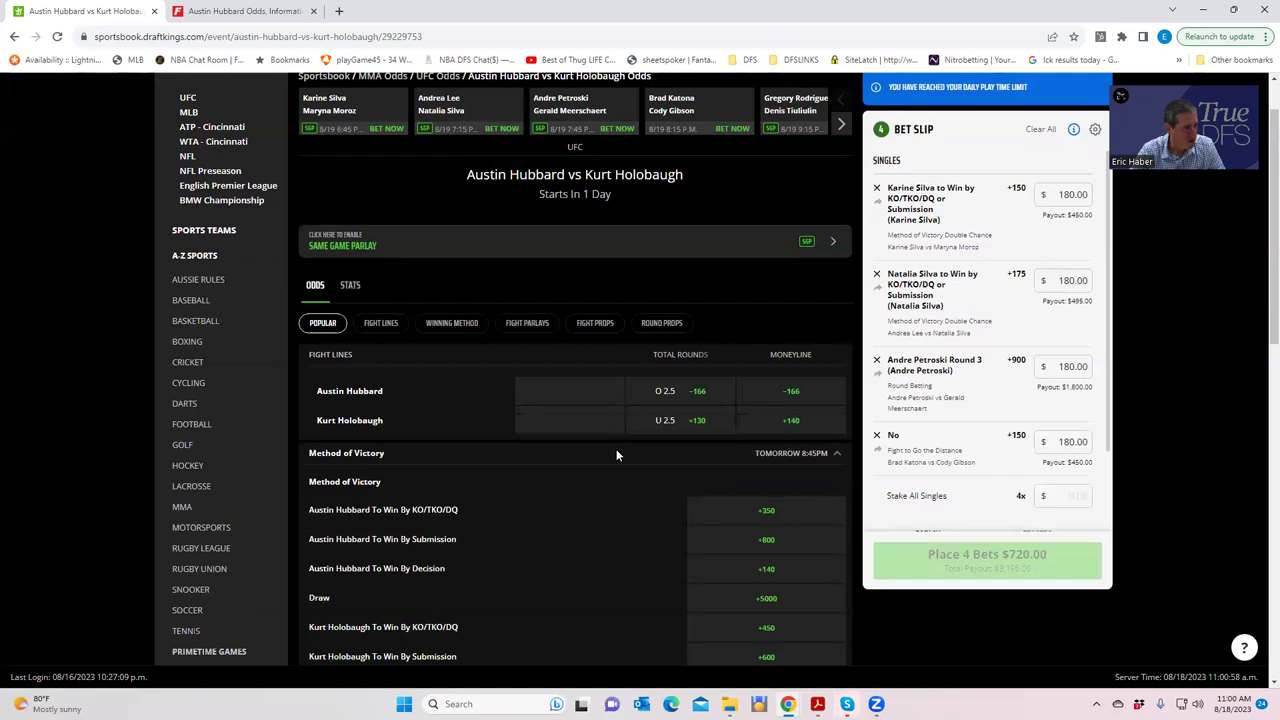
click(765, 543)
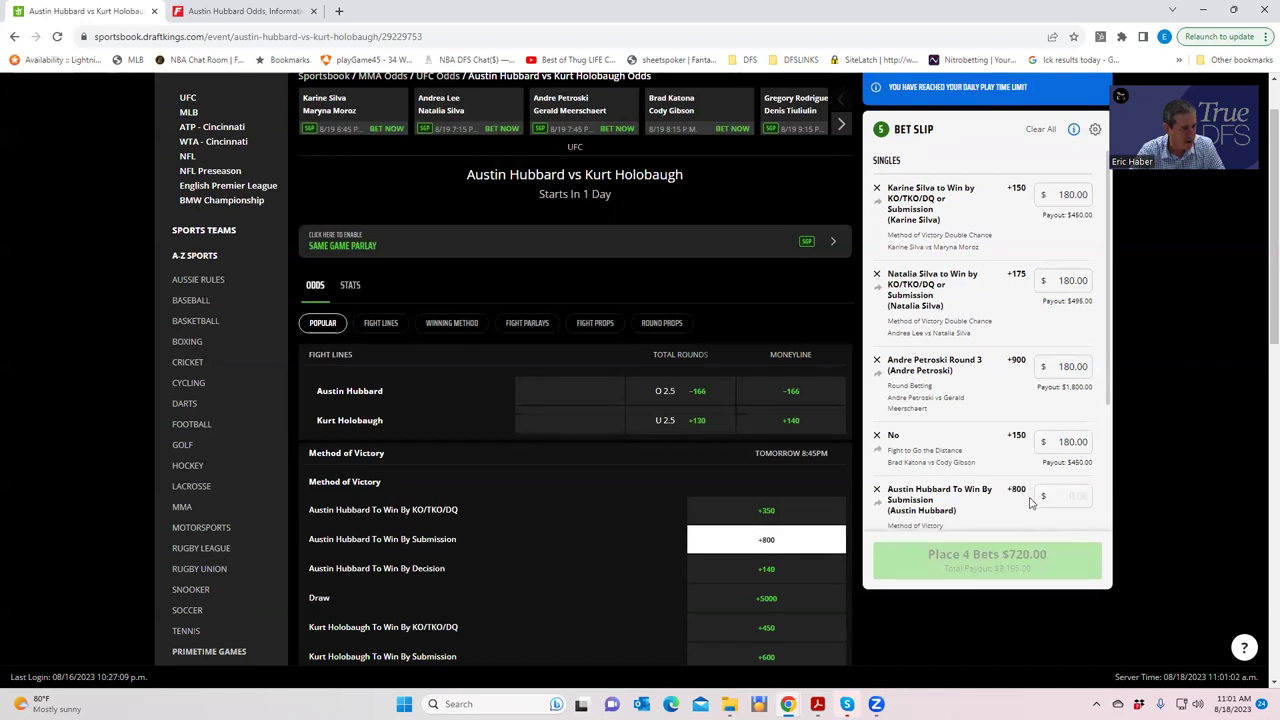
click(1073, 497)
text(180)
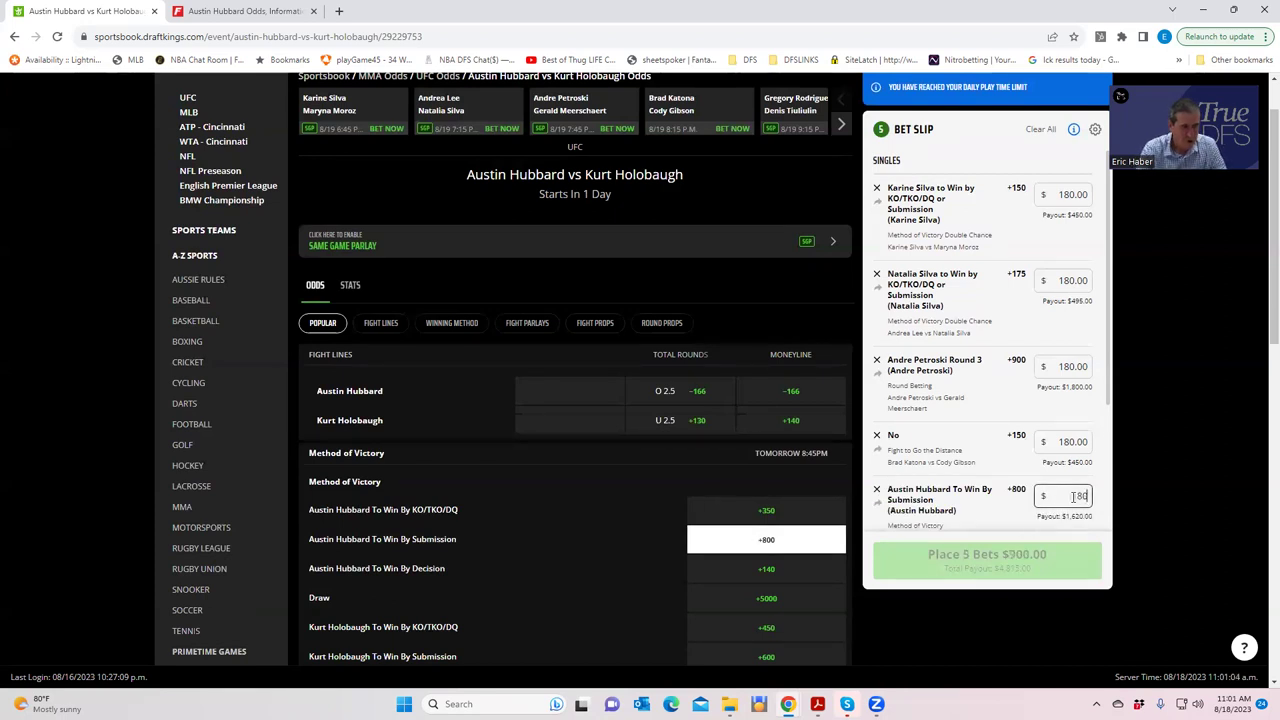
click(1022, 505)
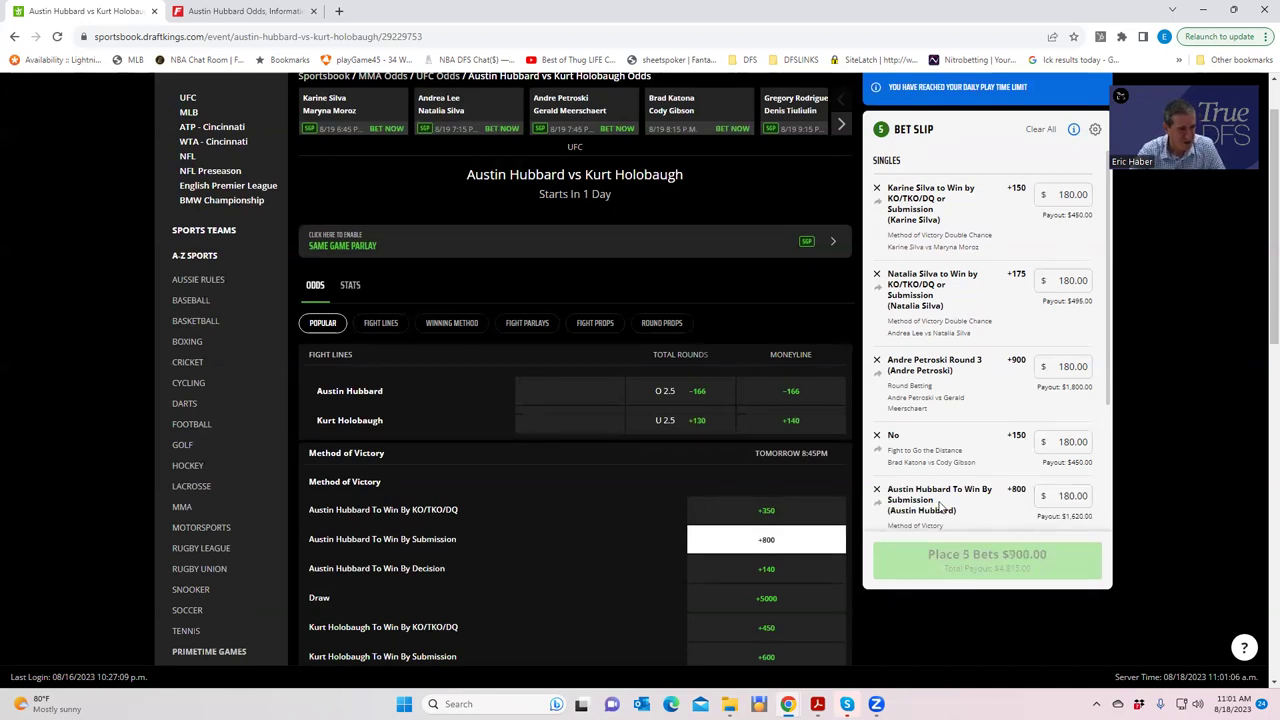
Step: Open the Gregory Rodrigues vs Denis Tiuliulin fight's odds
scroll(640, 340, up, 1)
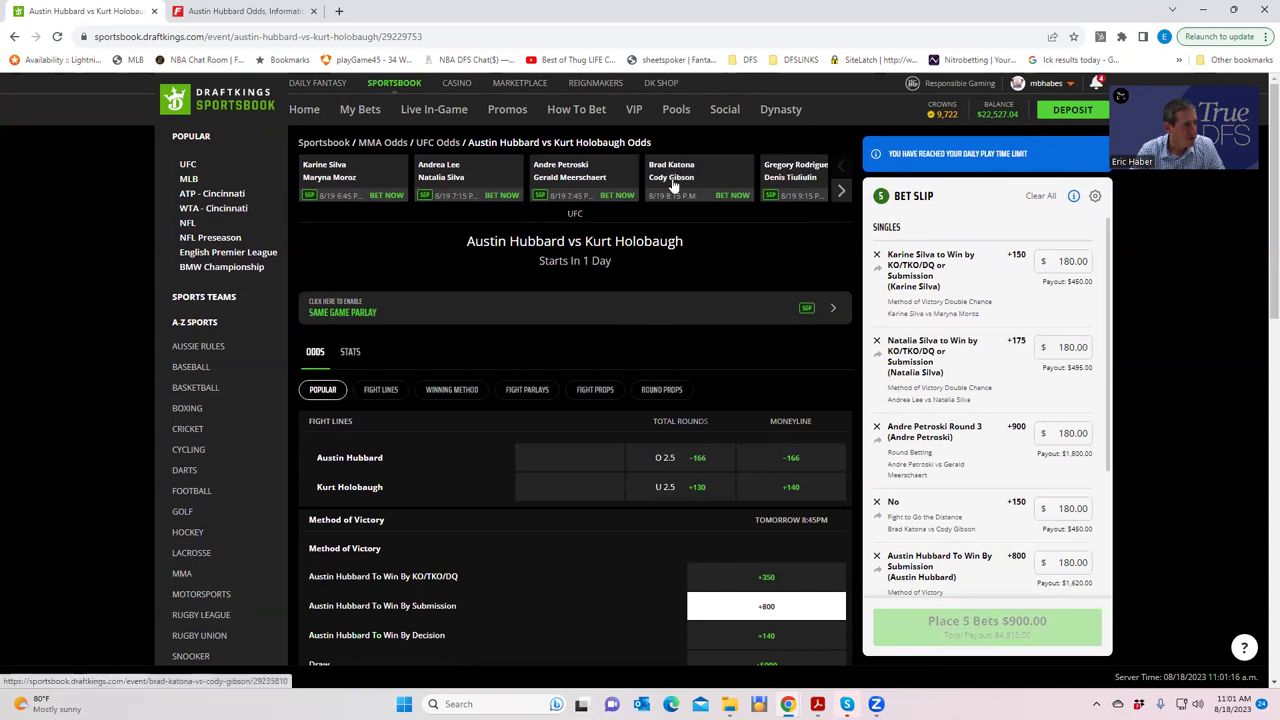
click(793, 172)
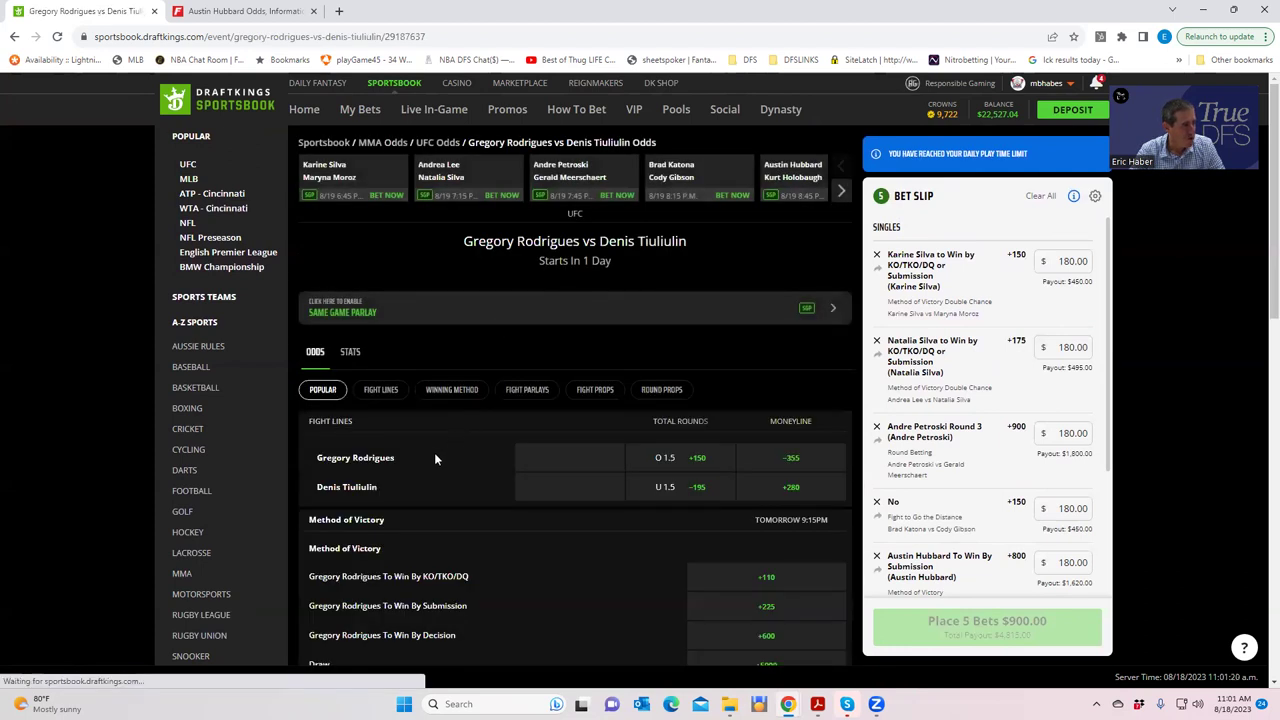